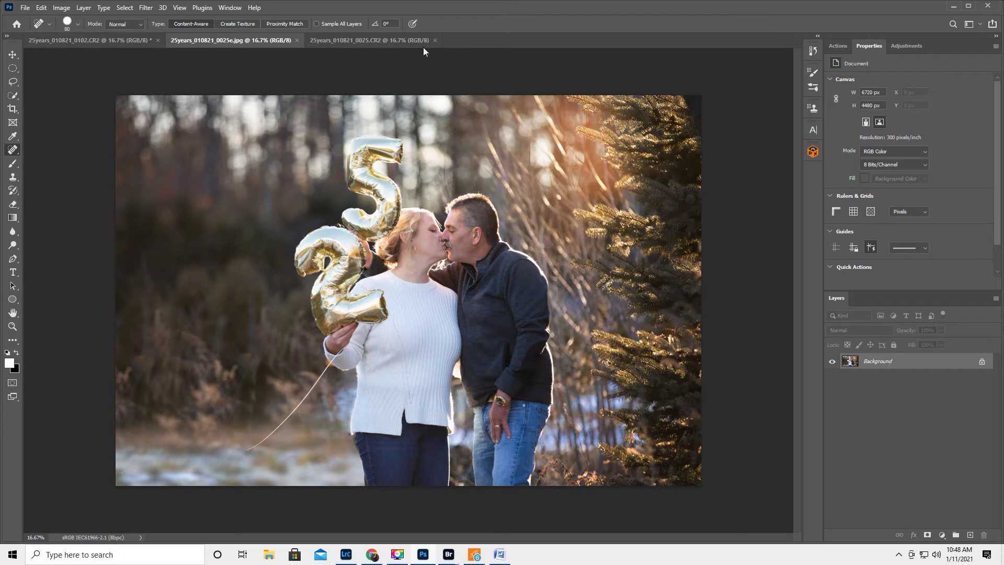
On the 25years_010821_0025.CR2 photo, heal away the tall weed stalk in the left foreground
click(361, 41)
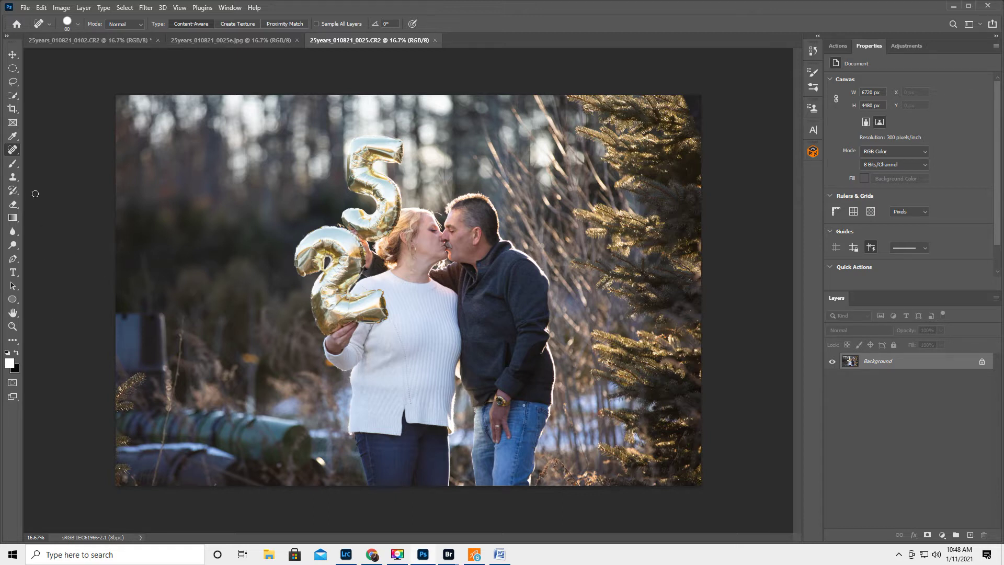
drag(182, 331, 152, 484)
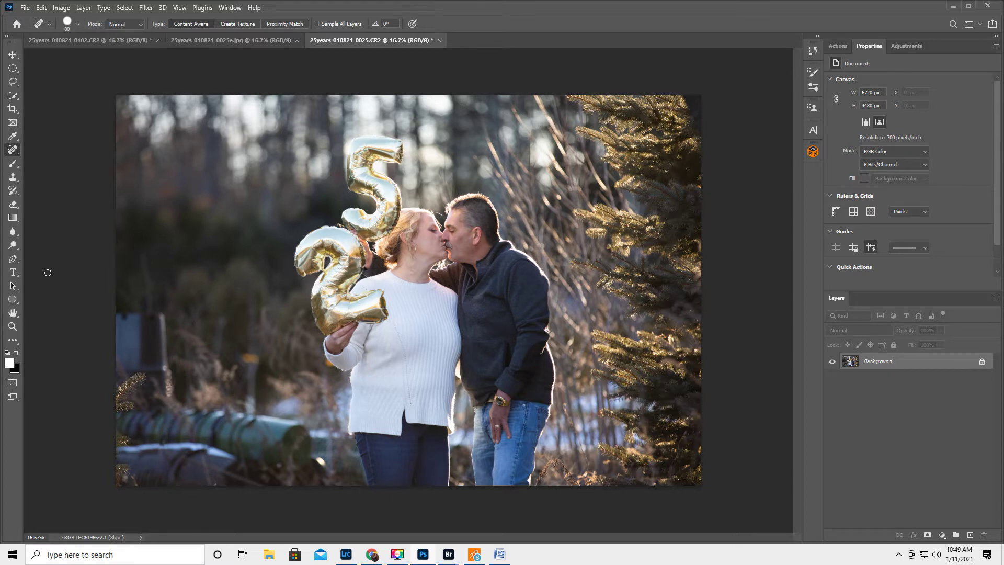
Resize the Spot Healing Brush and heal the stray grass around and above the lower-left pipes
key(bracketright)
key(bracketright)
key(bracketright)
key(bracketright)
key(bracketright)
key(bracketright)
key(bracketright)
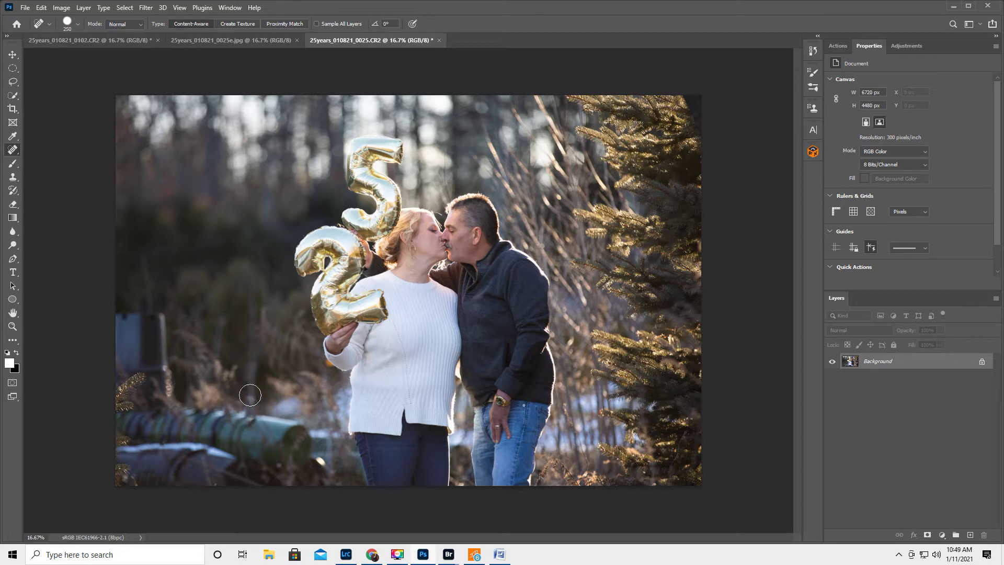
key(bracketleft)
key(bracketleft)
key(bracketleft)
drag(251, 363, 252, 410)
drag(170, 395, 161, 312)
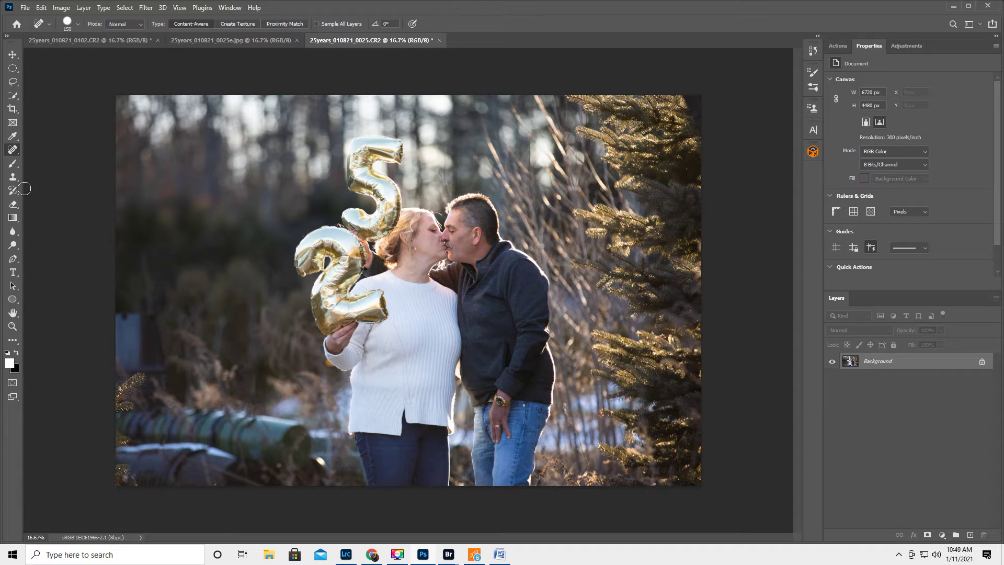
Pick the Clone Stamp and duplicate the photo onto a new Layer 1
click(13, 177)
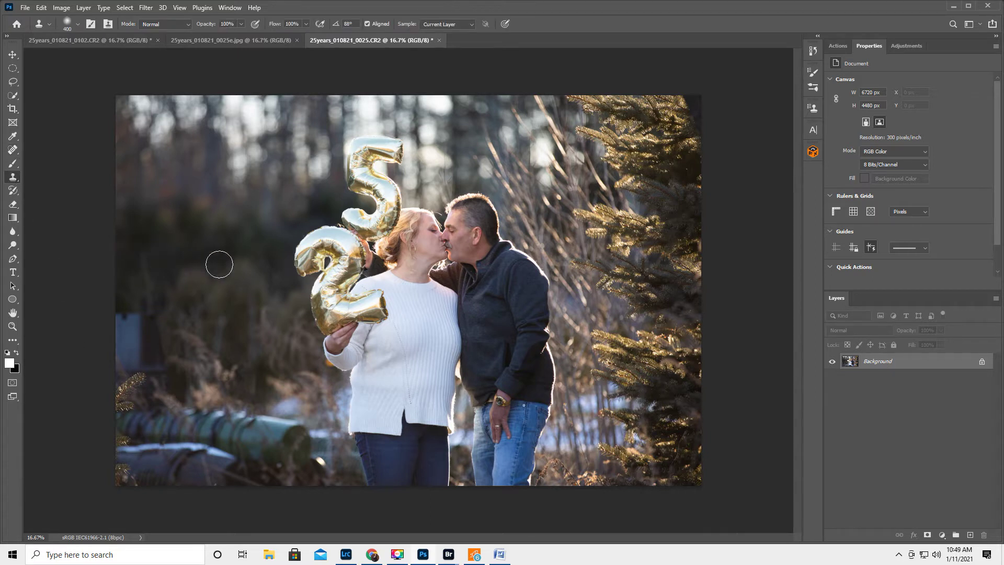
key(ctrl+j)
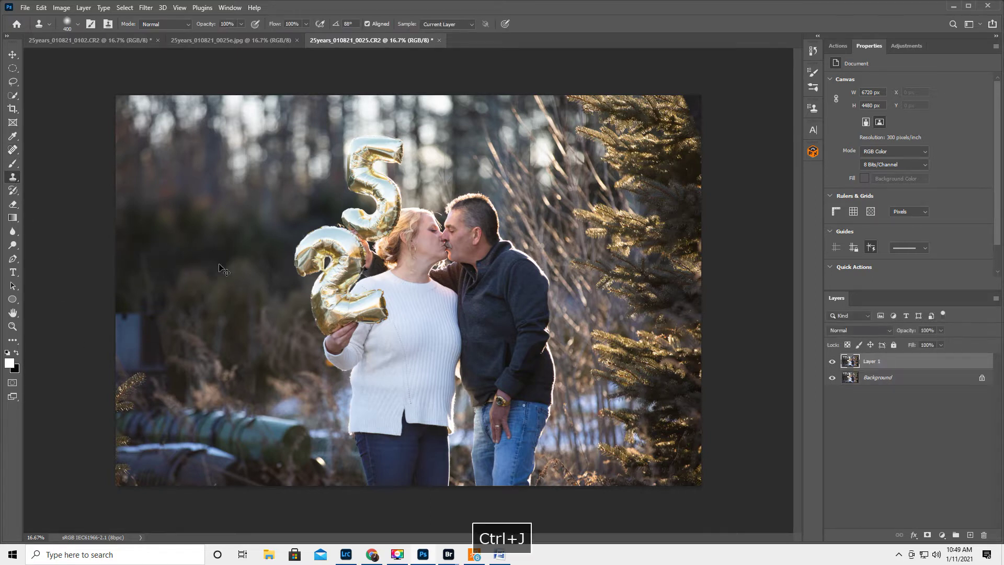
key(bracketright)
key(bracketright)
key(bracketright)
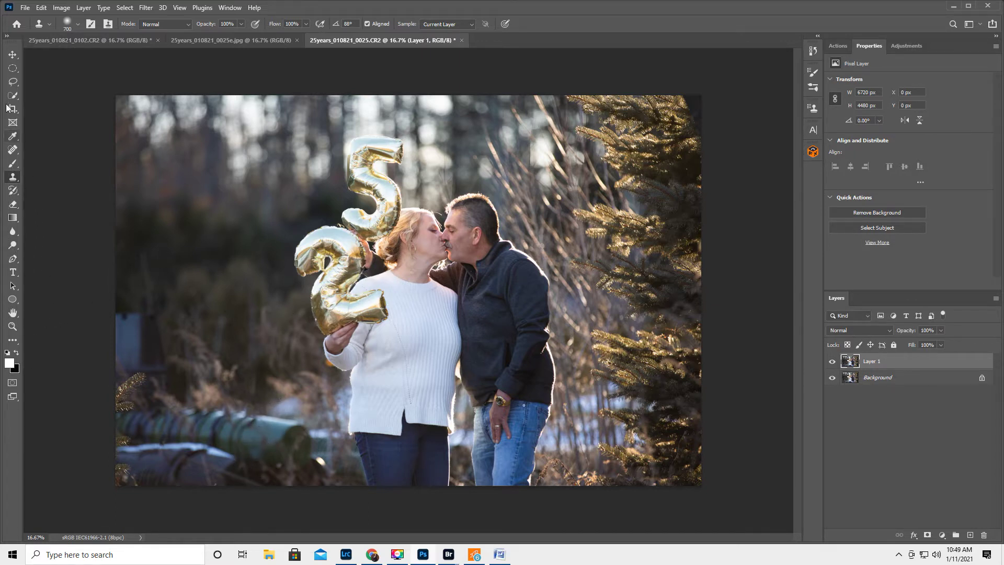
click(13, 82)
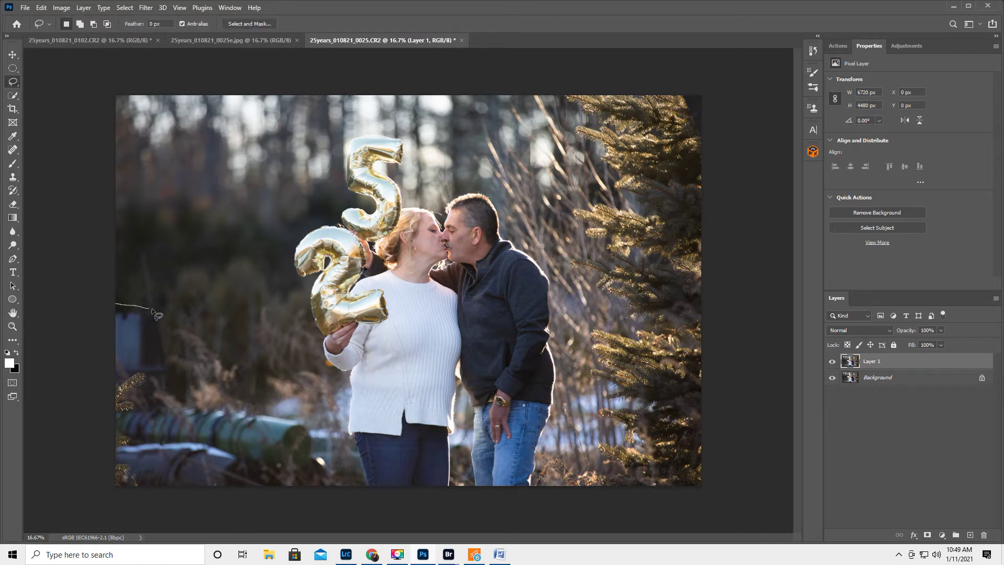
Lasso the planter at the left edge and start a Content-Aware Fill on it
drag(157, 312, 168, 363)
mouse_move(168, 414)
mouse_down()
mouse_move(102, 416)
mouse_move(102, 305)
mouse_up()
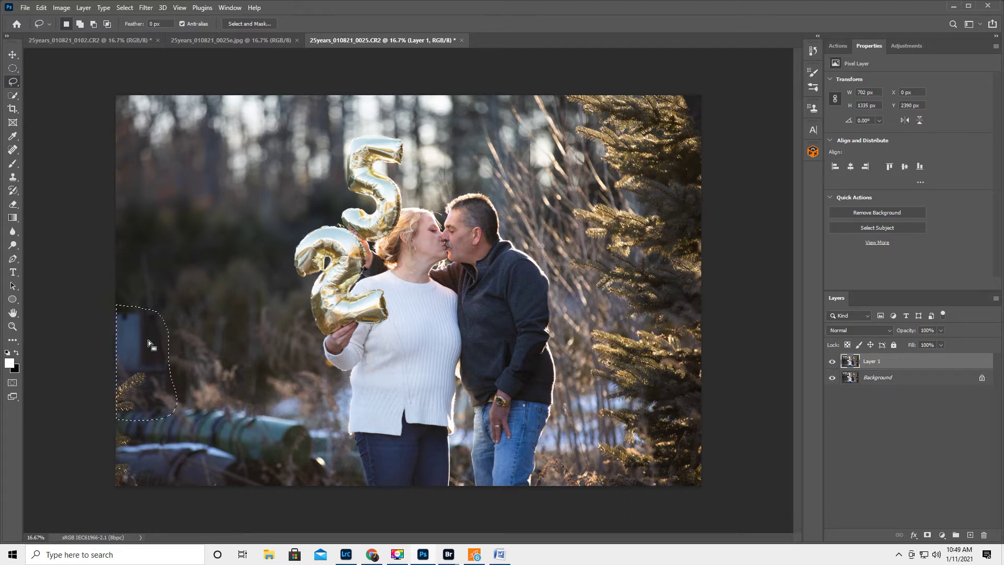
click(25, 8)
mouse_move(41, 7)
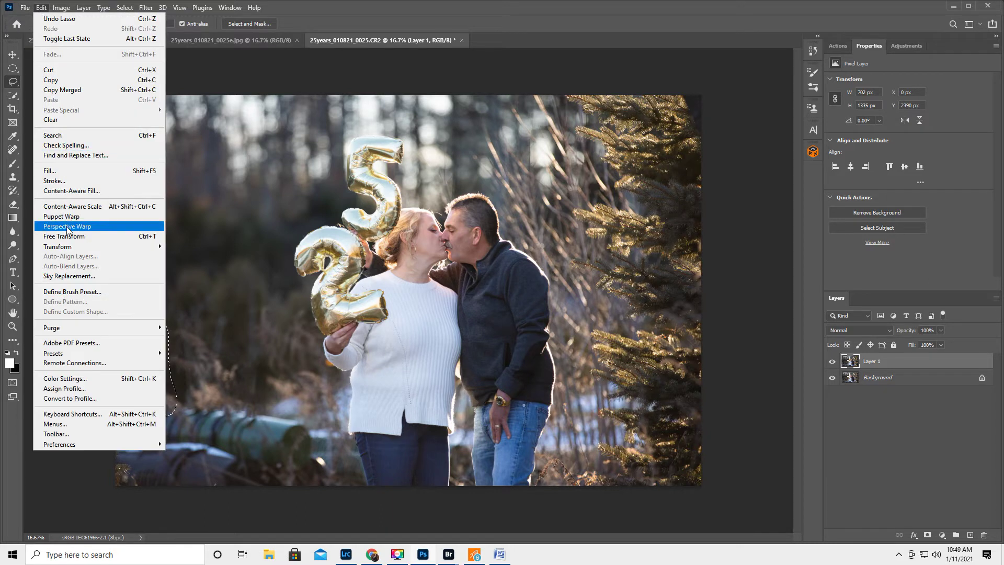
click(71, 192)
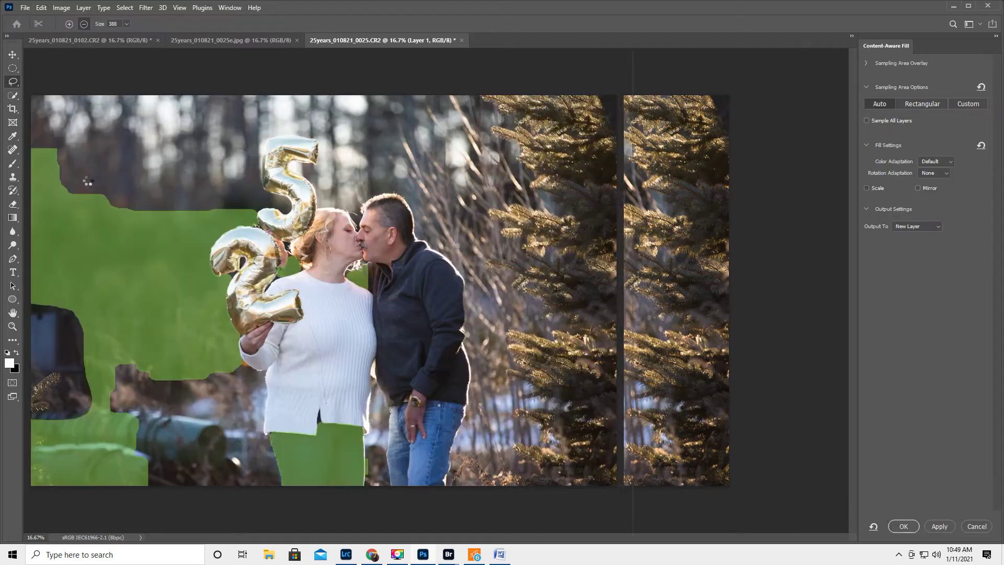
Exclude the jeans, couple, balloons and bottom ground from sampling, then output the fill to a new layer
mouse_move(264, 413)
mouse_down()
mouse_move(291, 428)
mouse_move(301, 497)
mouse_move(329, 421)
mouse_move(331, 506)
mouse_move(350, 465)
mouse_move(363, 492)
mouse_up()
mouse_move(278, 261)
mouse_down()
mouse_move(380, 275)
mouse_move(349, 282)
mouse_move(315, 231)
mouse_move(253, 215)
mouse_move(233, 253)
mouse_move(230, 211)
mouse_move(208, 264)
mouse_move(228, 370)
mouse_move(226, 278)
mouse_move(222, 362)
mouse_move(229, 296)
mouse_move(226, 368)
mouse_up()
mouse_move(110, 435)
mouse_down()
mouse_move(2, 437)
mouse_move(171, 487)
mouse_move(53, 462)
mouse_move(20, 481)
mouse_move(97, 491)
mouse_move(115, 483)
mouse_move(57, 481)
mouse_move(117, 476)
mouse_up()
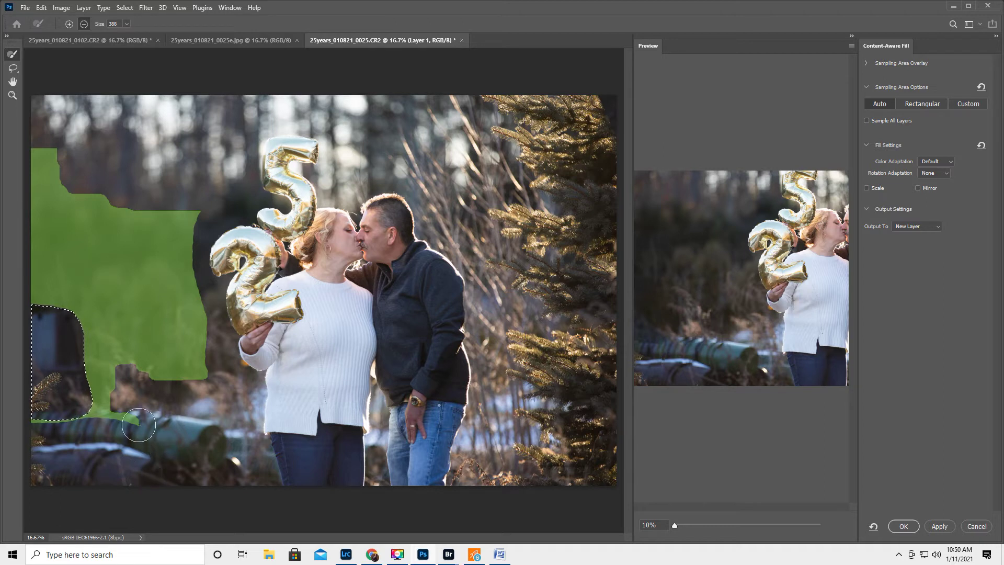
mouse_move(144, 430)
mouse_down()
mouse_move(111, 417)
mouse_move(12, 427)
mouse_move(35, 423)
mouse_up()
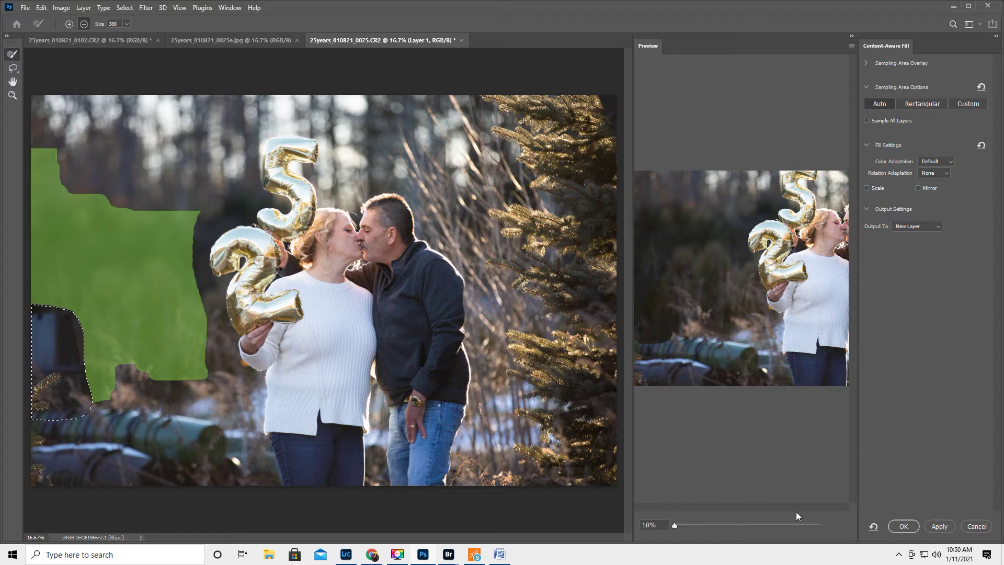
click(912, 525)
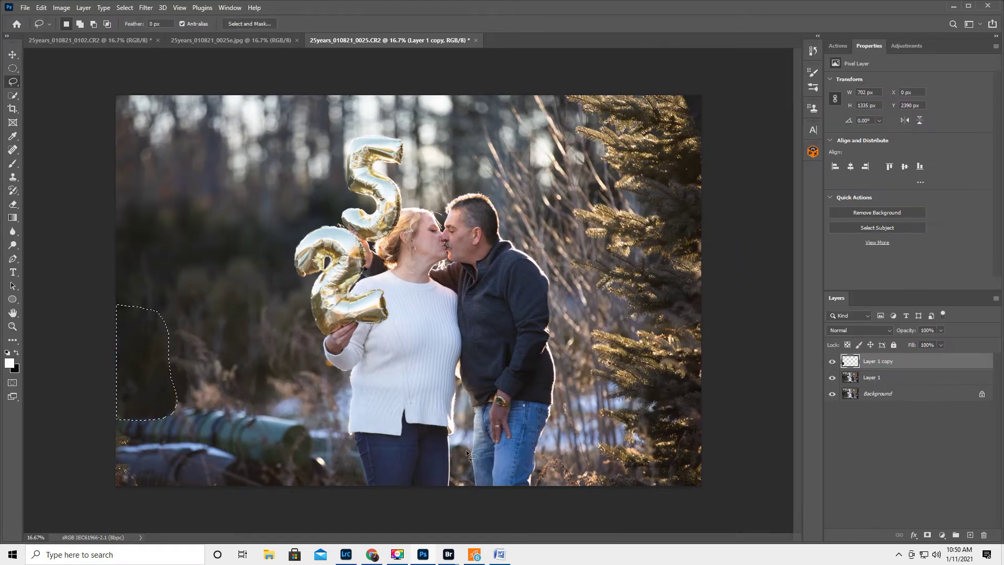
Deselect, then clone over the lit branches left of the pipe on Layer 1
click(13, 176)
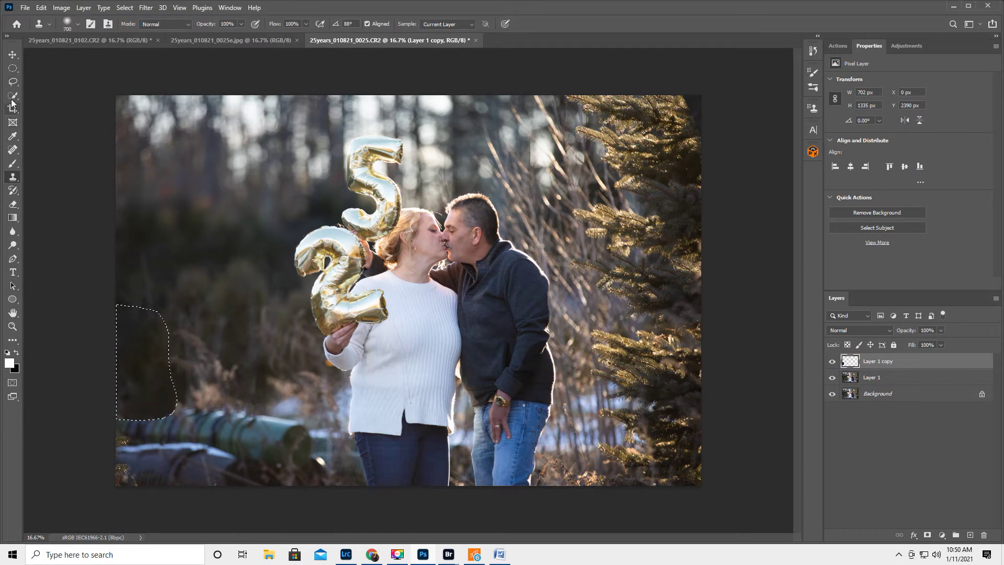
key(ctrl+d)
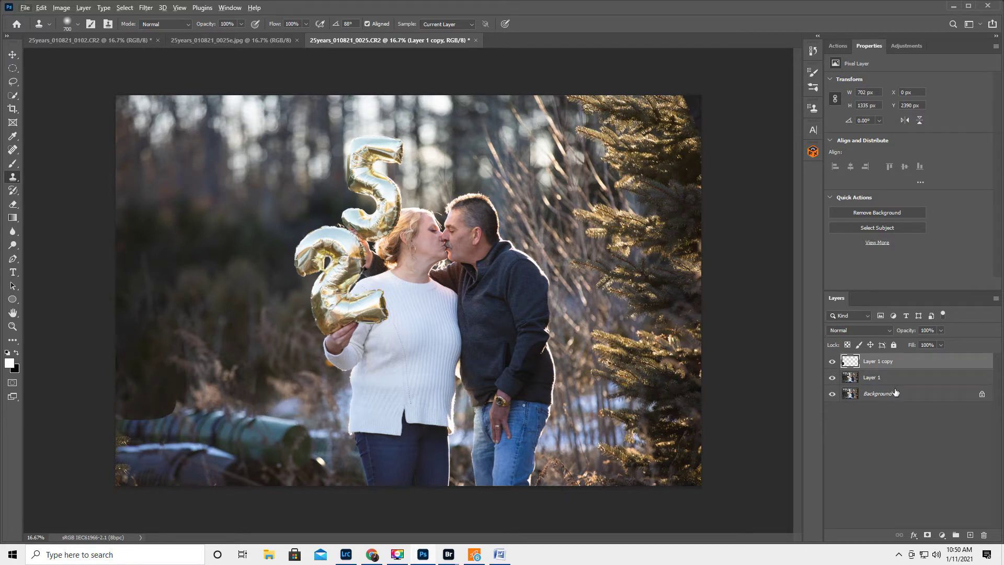
click(851, 375)
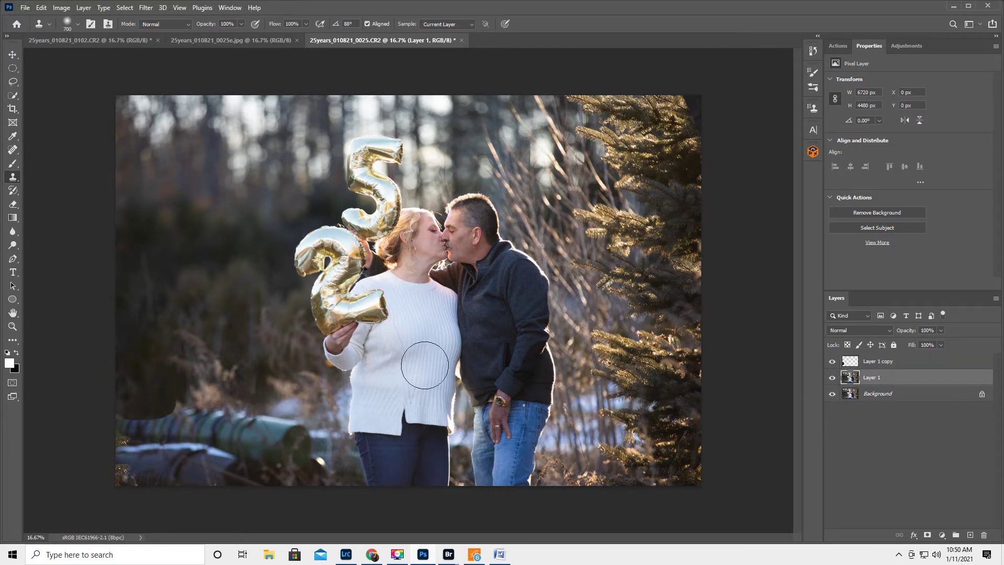
key(bracketleft)
key(bracketleft)
key(bracketleft)
key(bracketleft)
key(bracketleft)
alt+click(288, 403)
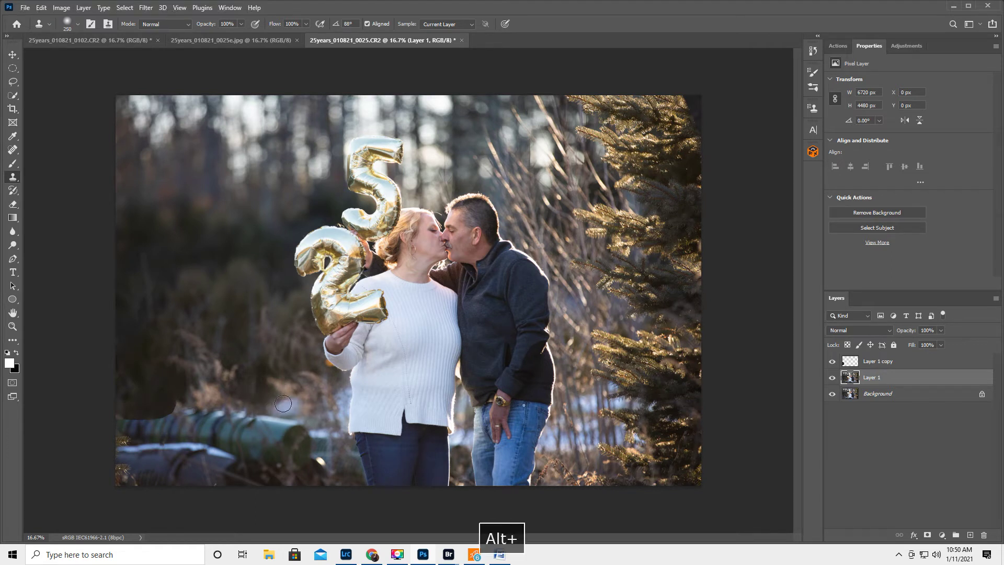
key(bracketright)
key(bracketright)
key(bracketright)
key(bracketright)
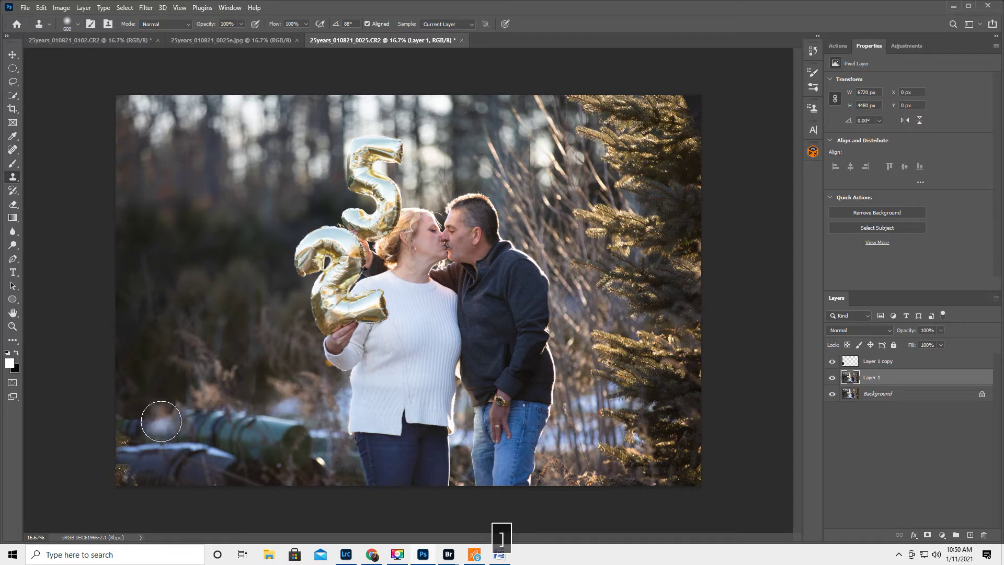
mouse_move(175, 418)
mouse_down()
mouse_move(111, 424)
mouse_move(139, 441)
mouse_move(201, 444)
mouse_move(111, 455)
mouse_move(193, 469)
mouse_move(132, 481)
mouse_move(233, 476)
mouse_move(245, 465)
mouse_move(244, 456)
mouse_move(114, 473)
mouse_up()
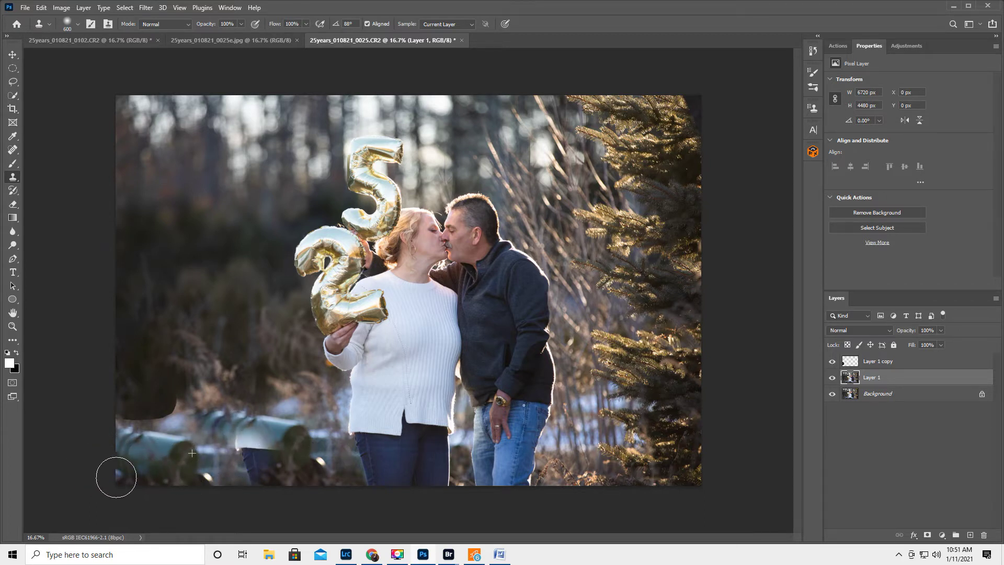
Move Layer 1 above Layer 1 copy and flatten the image
drag(900, 381, 897, 361)
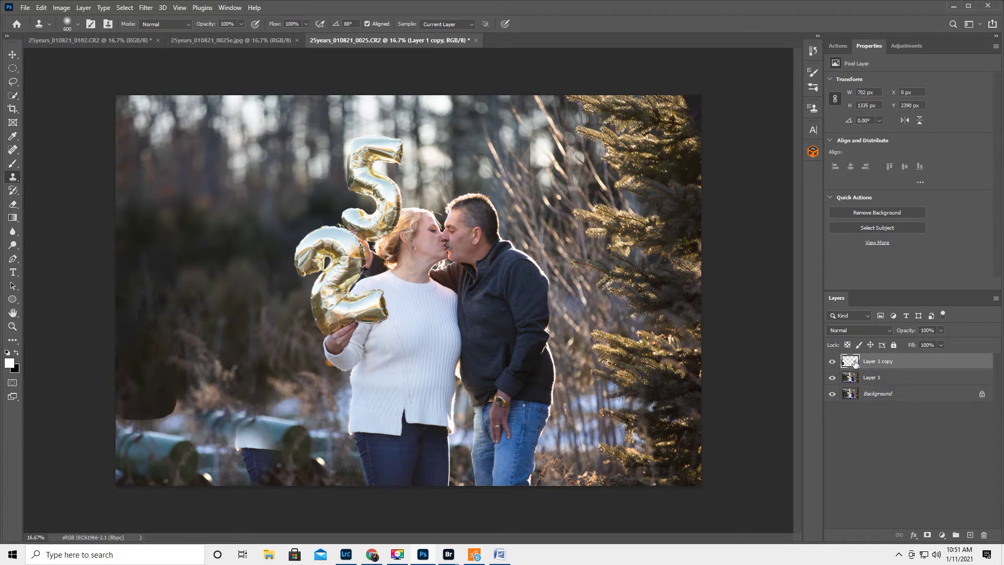
click(995, 301)
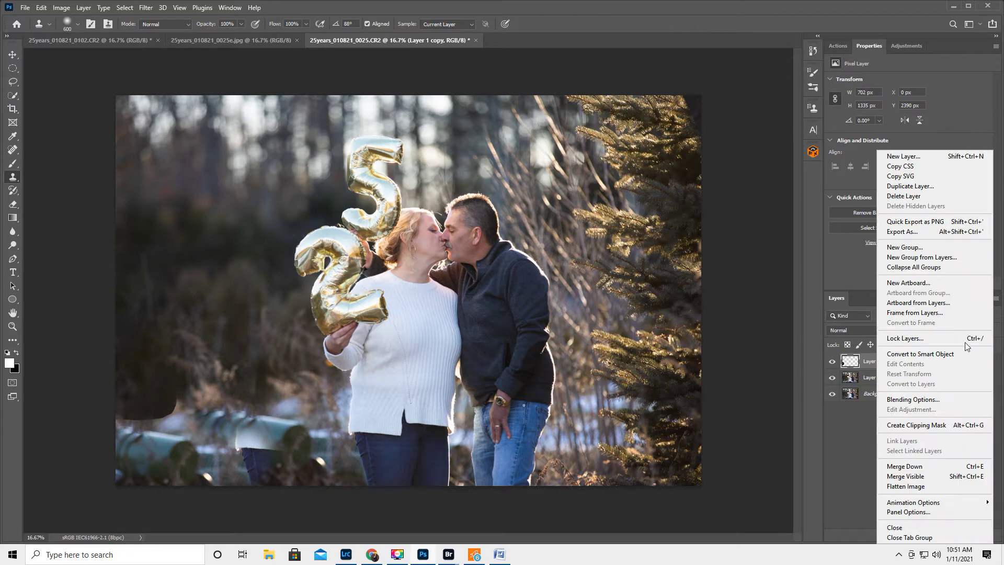
click(908, 482)
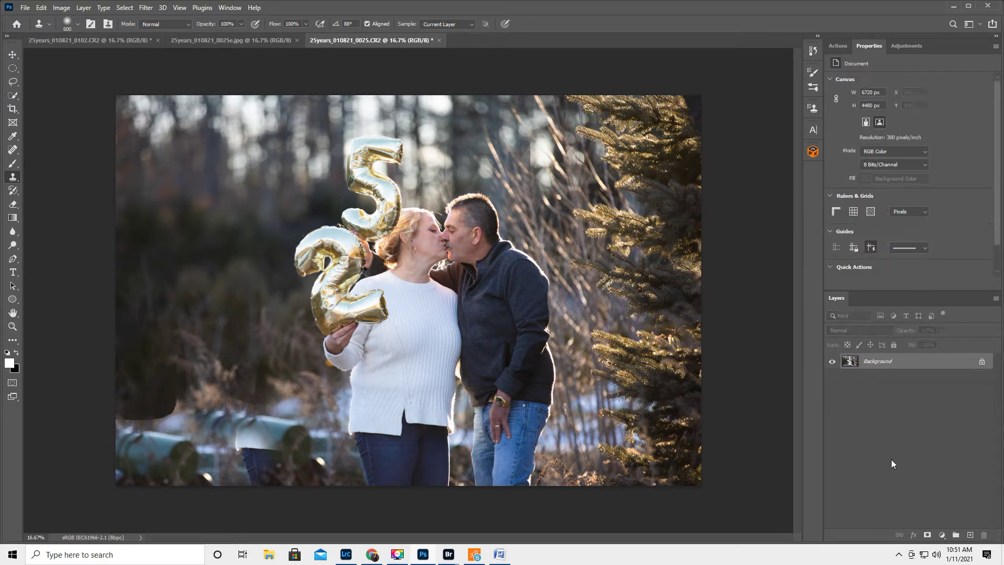
Duplicate the flattened photo to Layer 1 and clone over the dark patch and lower-left pipes
key(ctrl+j)
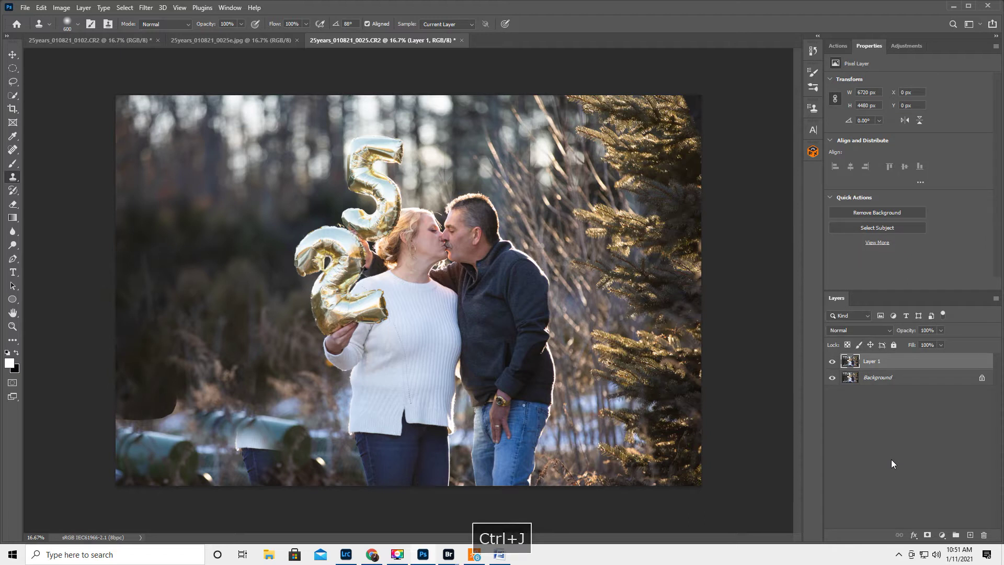
alt+click(286, 400)
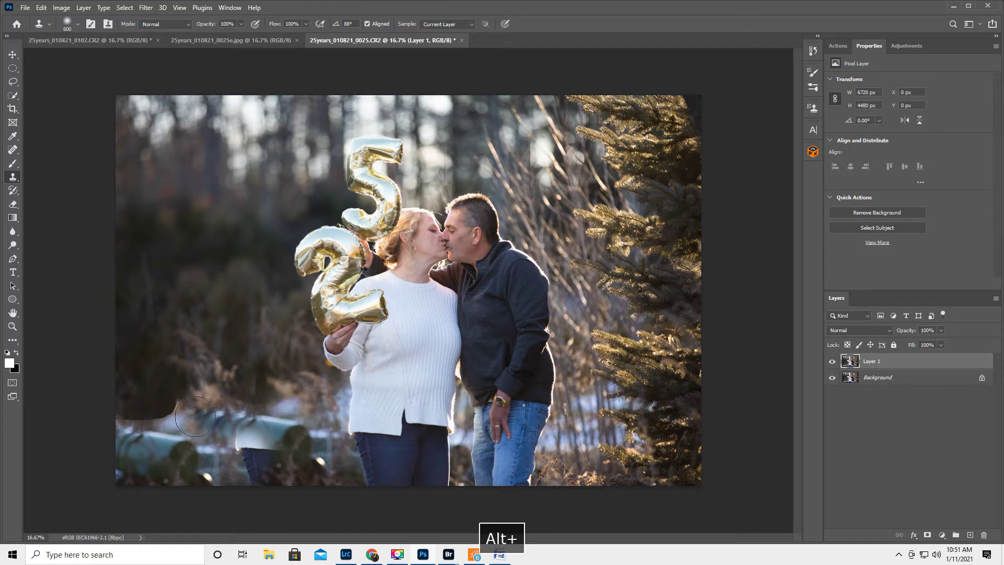
mouse_move(166, 410)
mouse_down()
mouse_move(120, 415)
mouse_move(136, 429)
mouse_move(172, 427)
mouse_move(155, 436)
mouse_move(191, 434)
mouse_up()
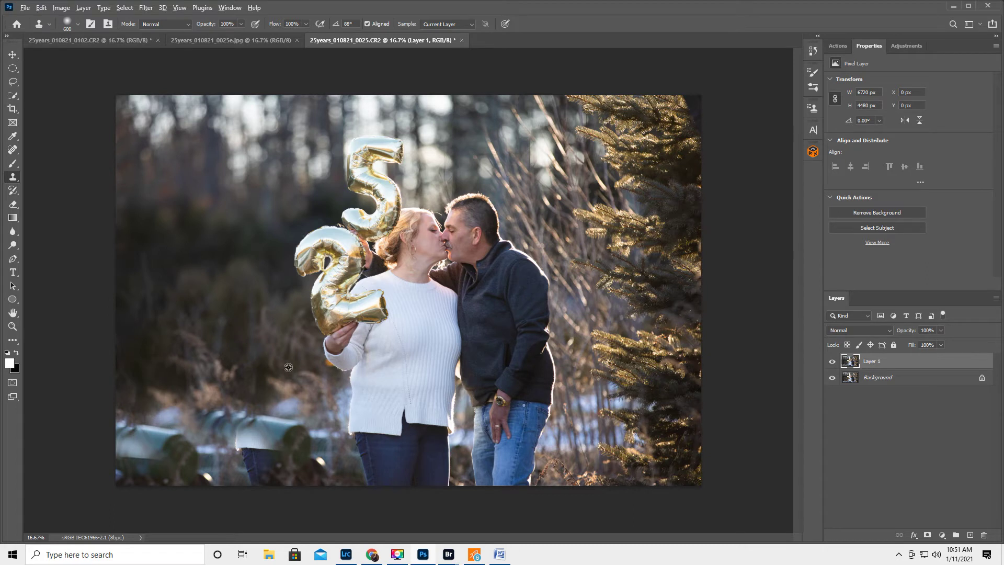
alt+click(261, 330)
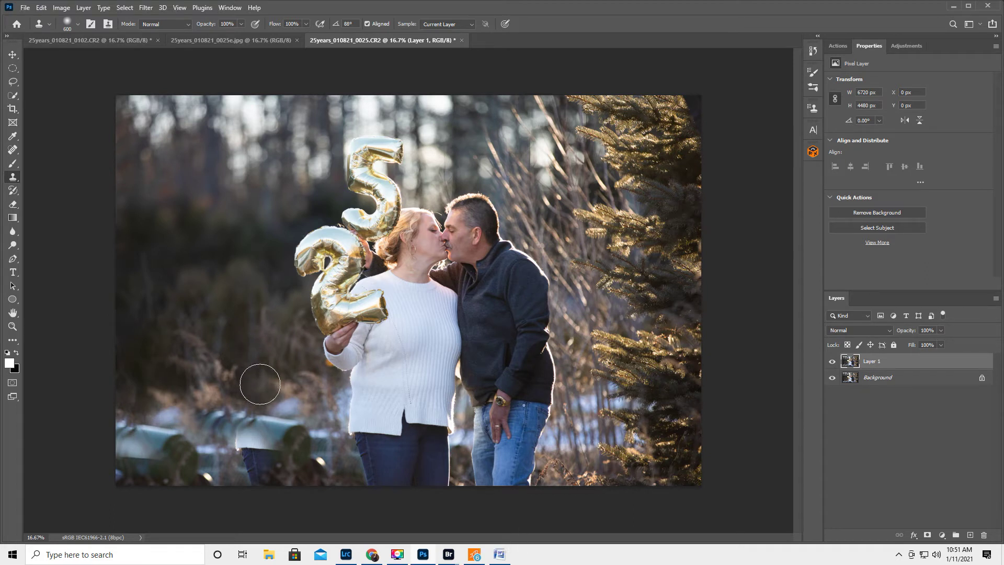
mouse_move(261, 388)
mouse_down()
mouse_move(242, 411)
mouse_move(284, 417)
mouse_move(262, 422)
mouse_move(253, 399)
mouse_up()
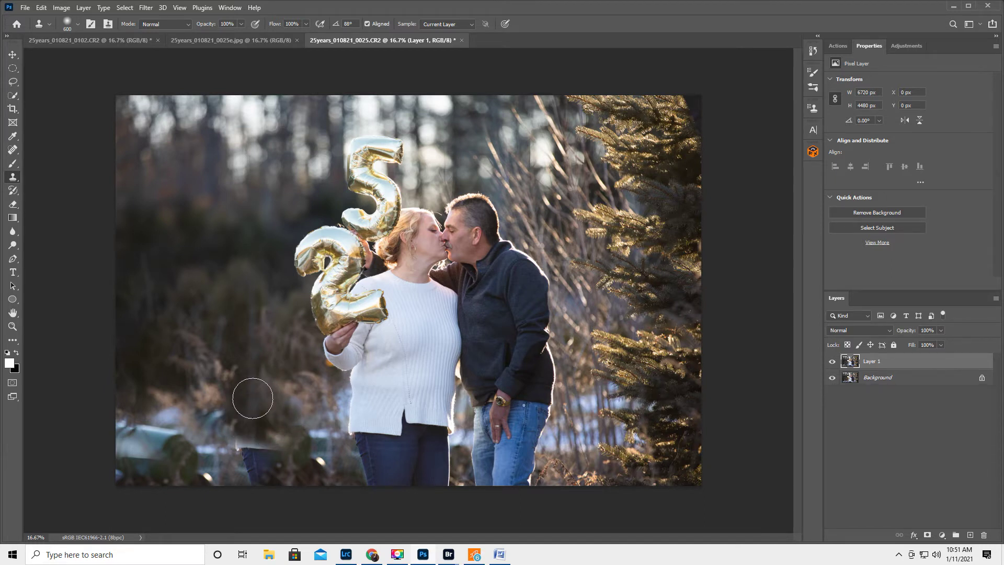
On the 0102 photo, box-select the lower-right ground with the Object Selection tool
click(70, 40)
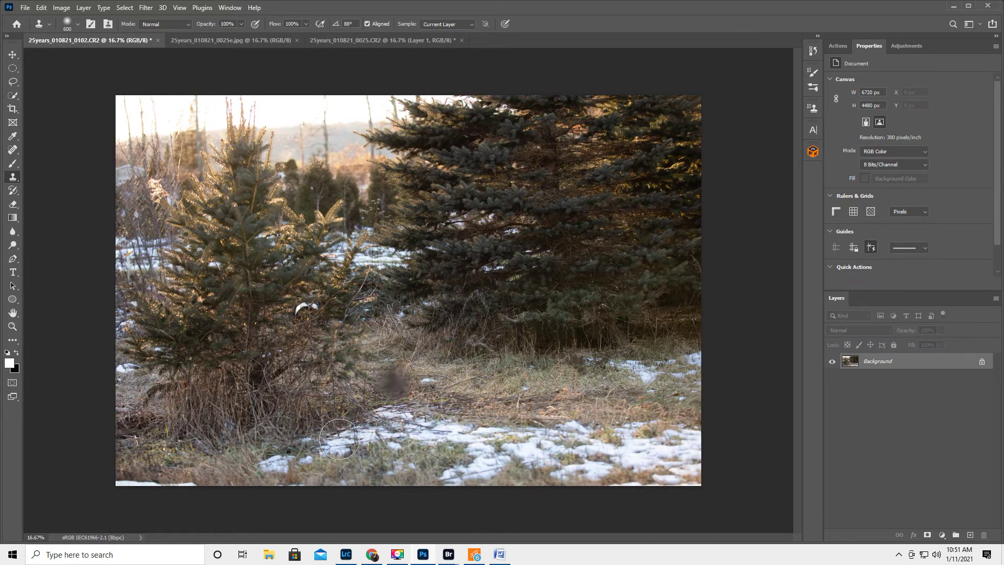
click(13, 82)
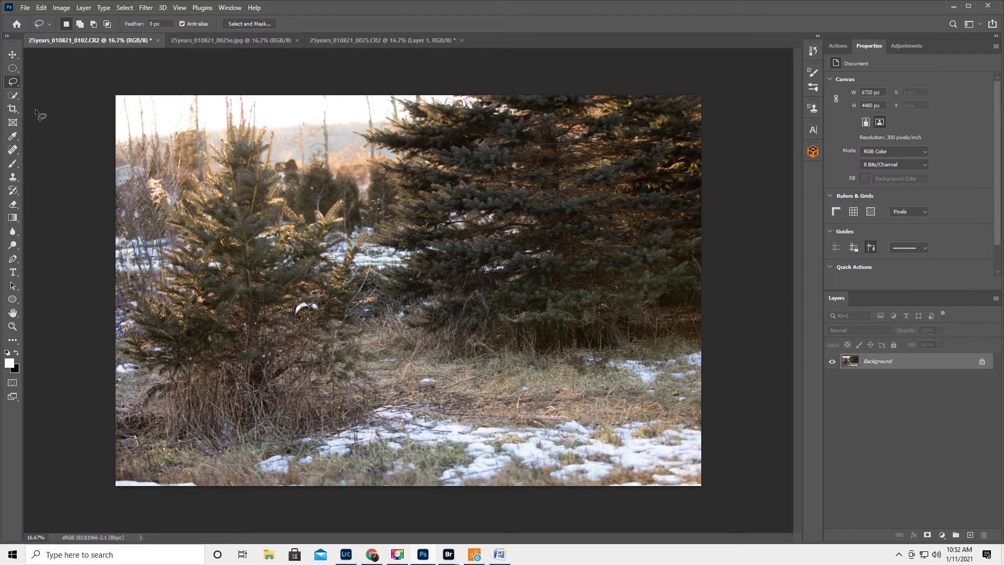
click(13, 95)
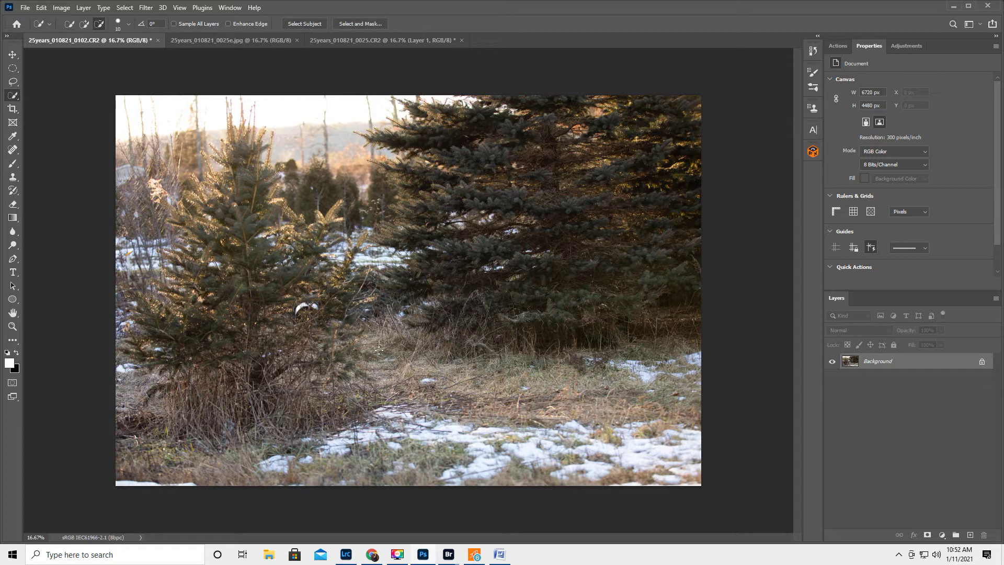
right_click(14, 97)
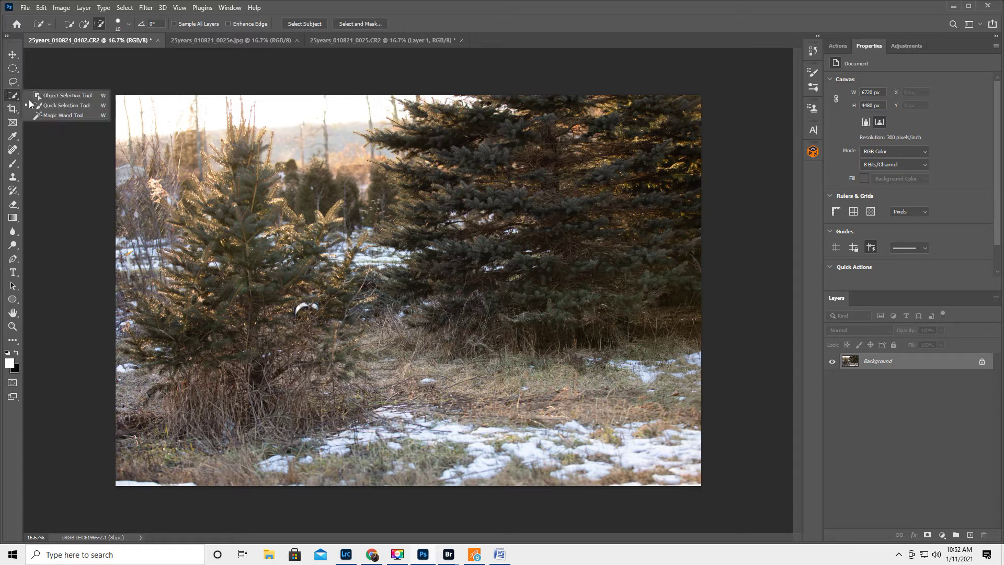
click(67, 92)
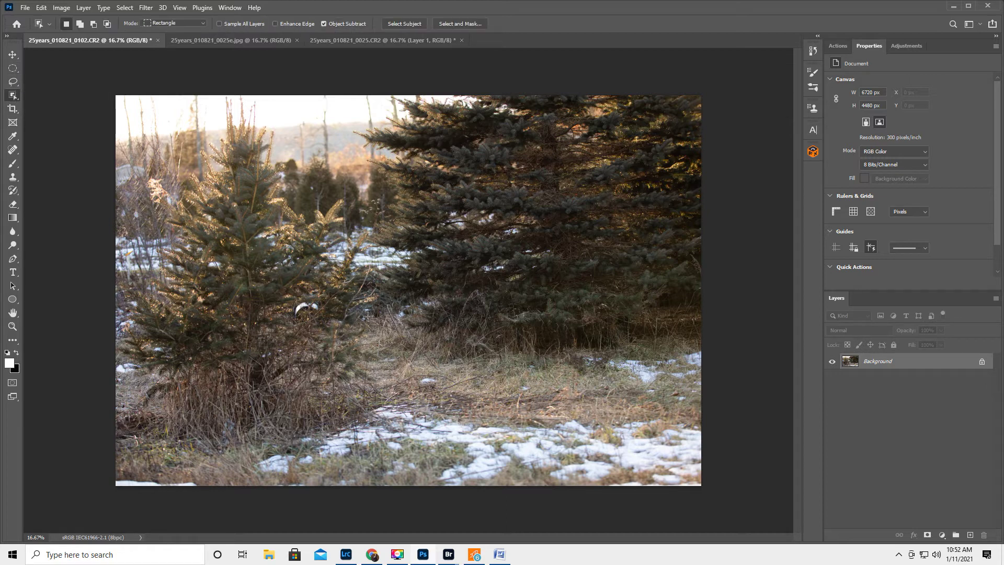
mouse_move(361, 317)
mouse_down()
mouse_move(674, 489)
mouse_move(715, 492)
mouse_move(707, 488)
mouse_up()
Use Quick Selection in Add mode to extend the selection over the grass and bottom snow
right_click(12, 97)
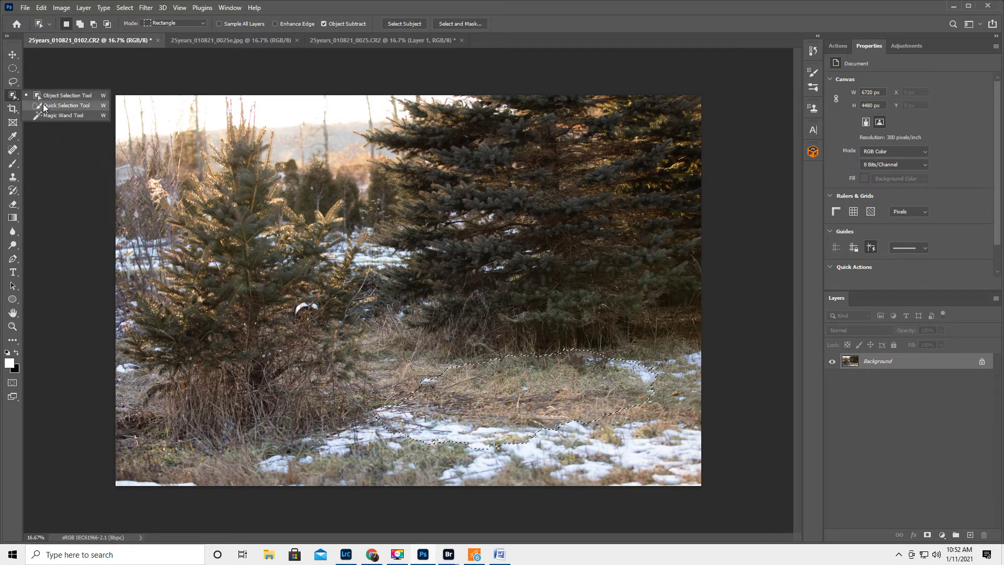
click(43, 107)
click(85, 24)
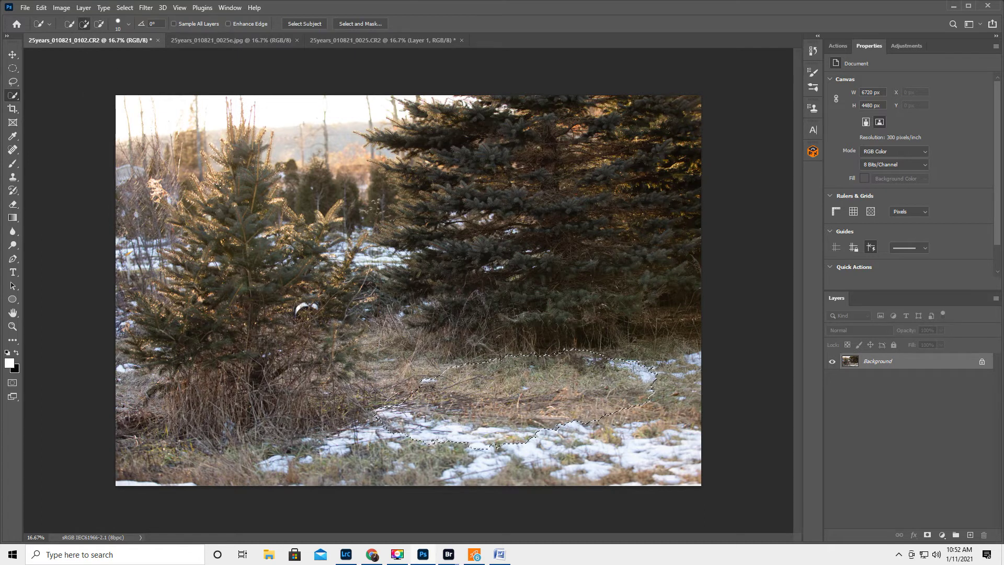
drag(681, 399, 697, 448)
click(657, 471)
drag(483, 454, 384, 448)
click(417, 476)
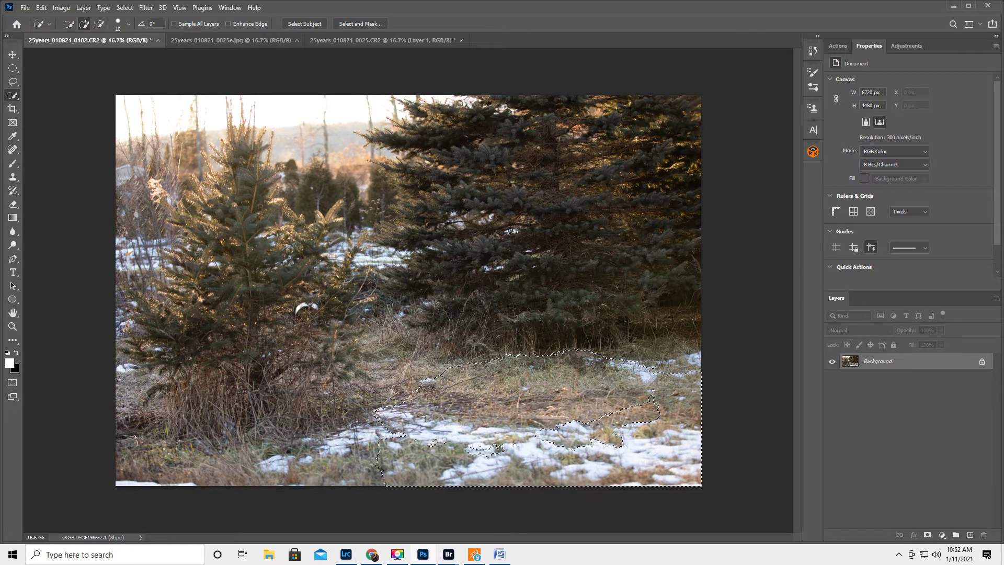
mouse_move(649, 407)
mouse_down()
mouse_move(619, 423)
mouse_move(645, 420)
mouse_up()
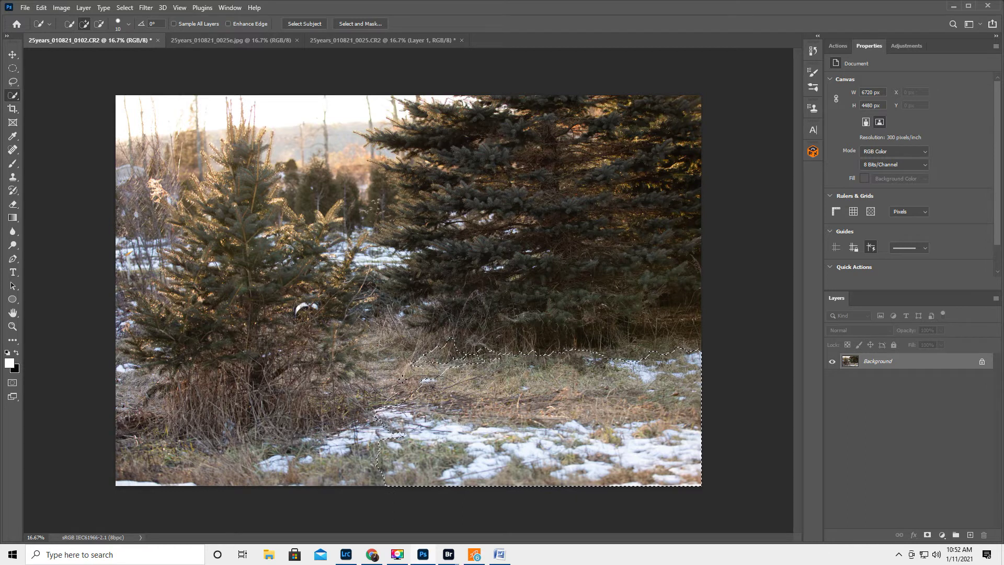
drag(402, 381, 388, 407)
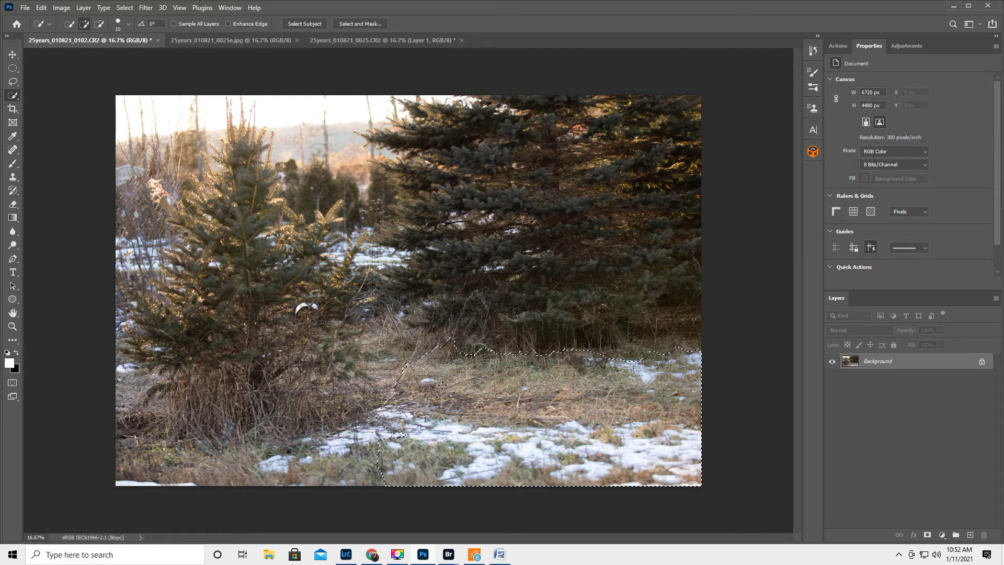
In Select and Mask, refine the grass selection's top edge and output a new masked layer copy
click(361, 24)
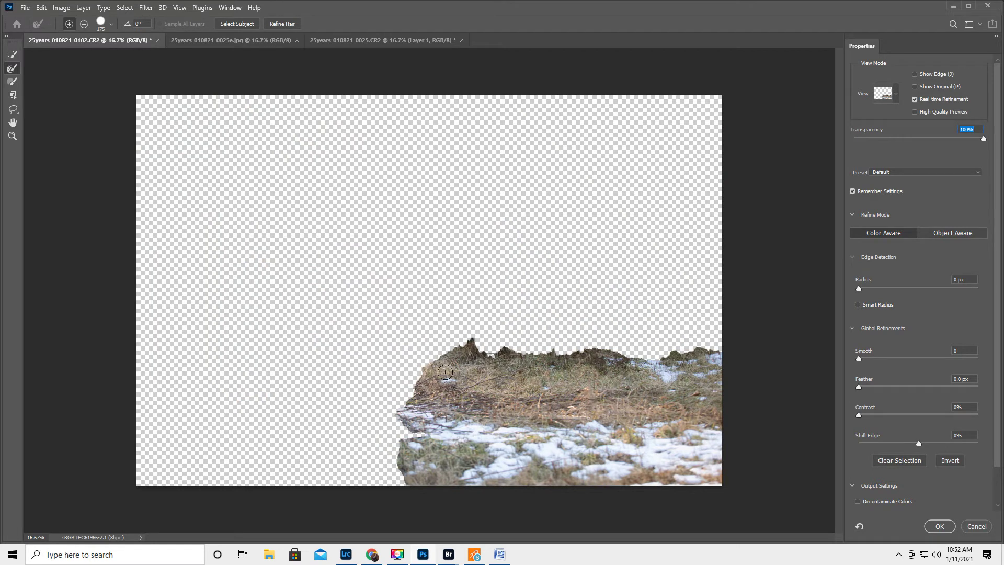
mouse_move(462, 382)
mouse_down()
mouse_move(430, 363)
mouse_move(477, 338)
mouse_move(493, 354)
mouse_move(506, 345)
mouse_move(551, 354)
mouse_move(554, 344)
mouse_move(639, 360)
mouse_move(724, 352)
mouse_up()
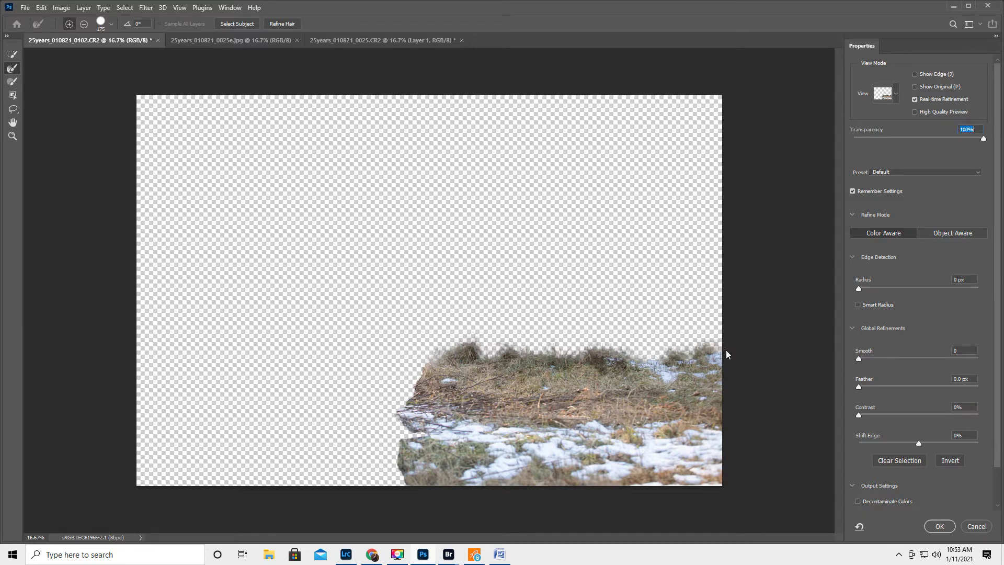
click(940, 527)
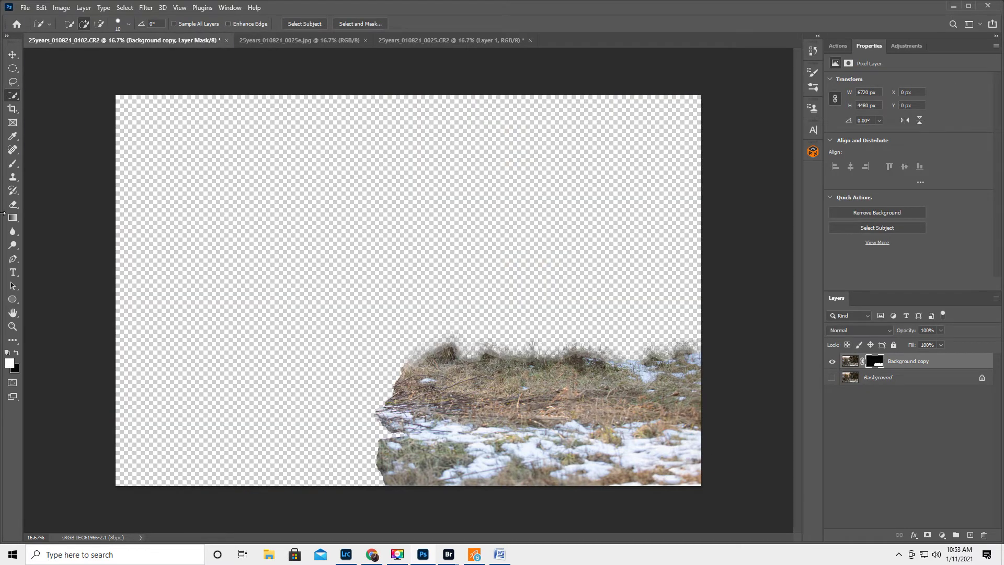
Move the grass layer into the couple photo, place it over the lower-left ground, and set 83% opacity
click(12, 55)
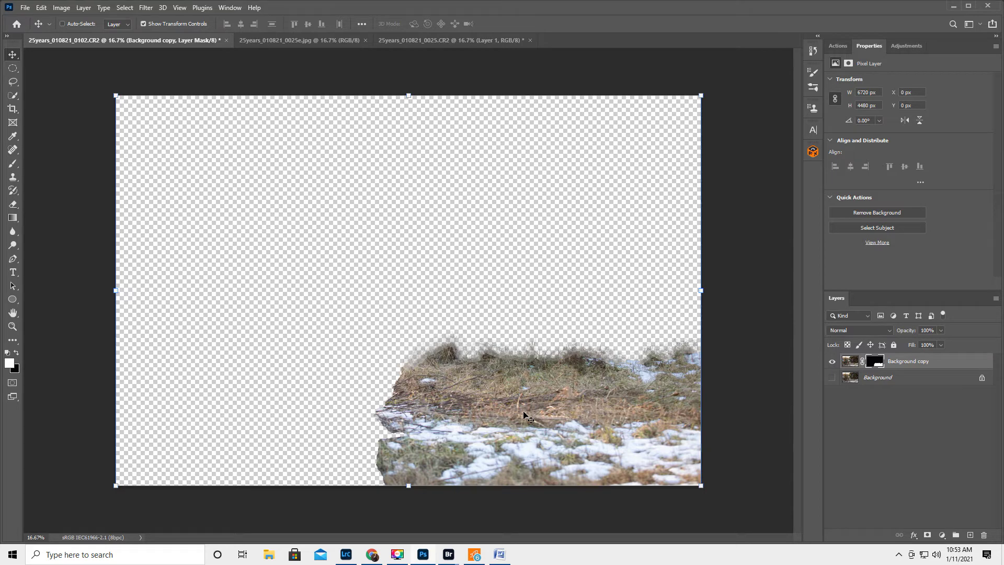
drag(512, 390, 436, 43)
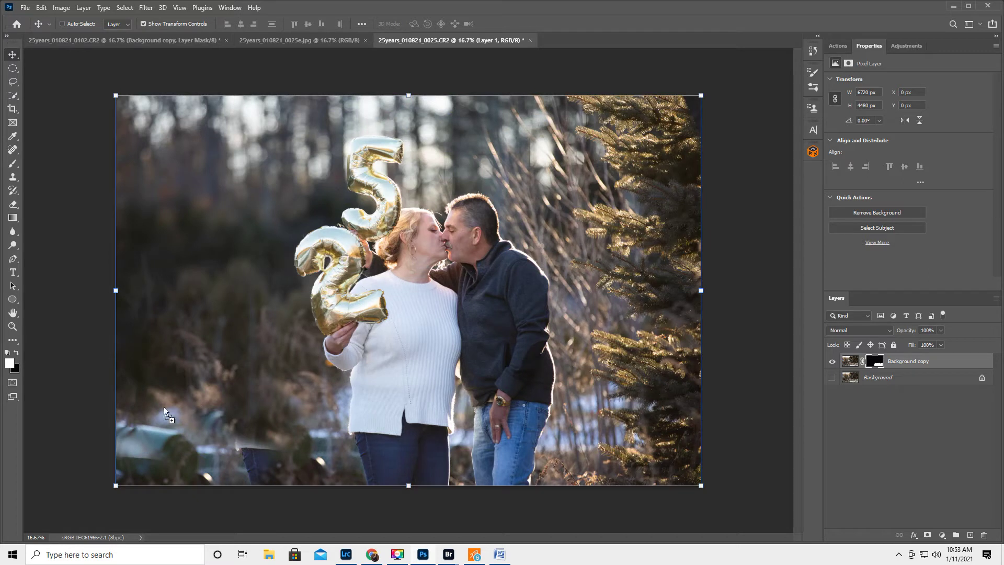
drag(164, 407, 170, 411)
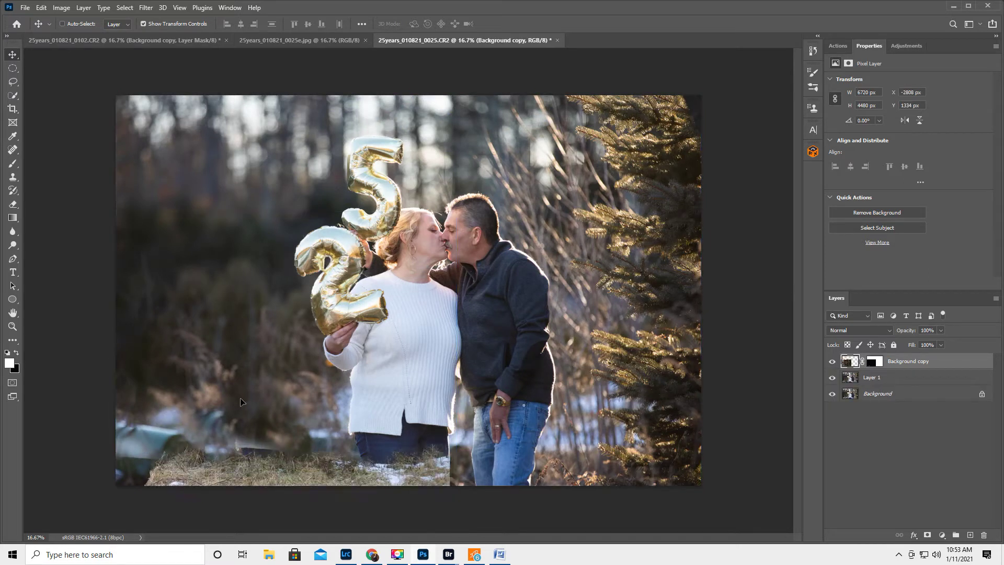
drag(241, 401, 211, 395)
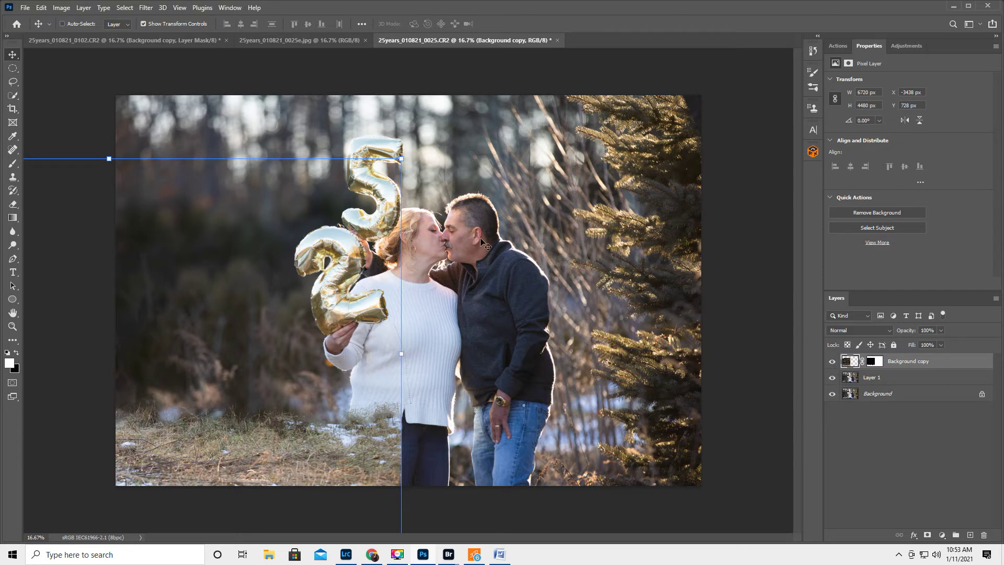
click(832, 377)
click(832, 377)
drag(907, 332, 899, 333)
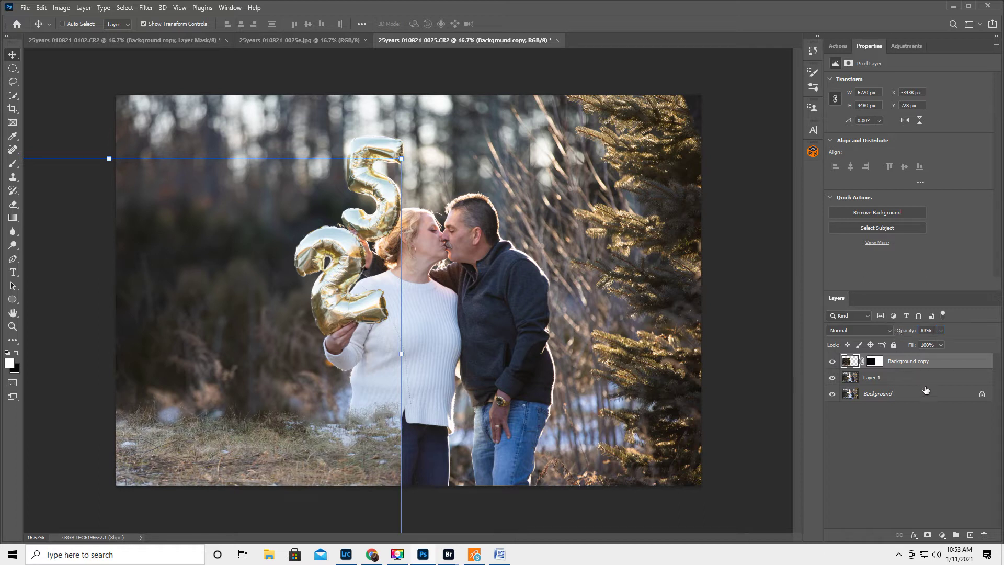
Paint the grass layer's mask black with a hard 100% brush to reveal the woman's jeans
click(877, 361)
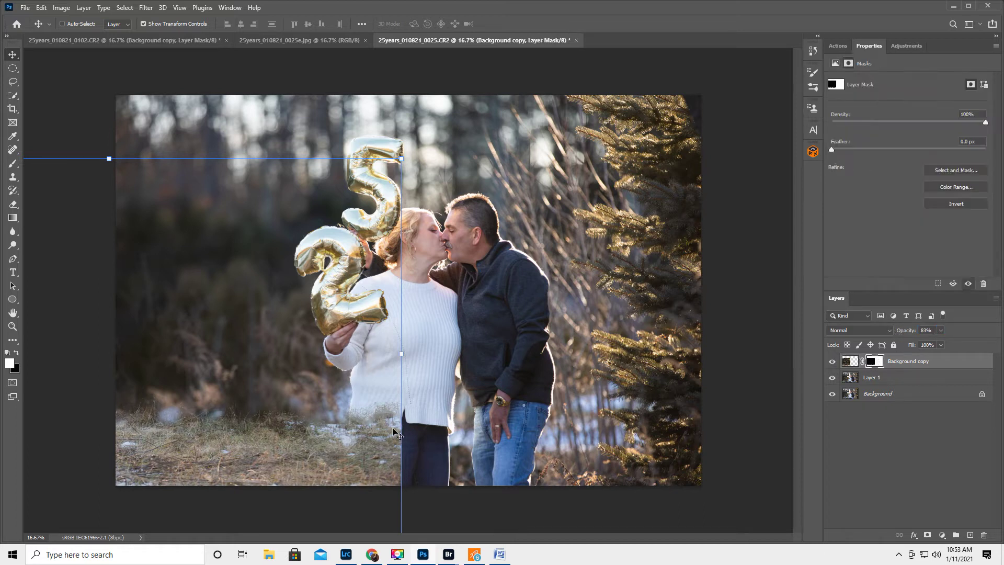
click(12, 164)
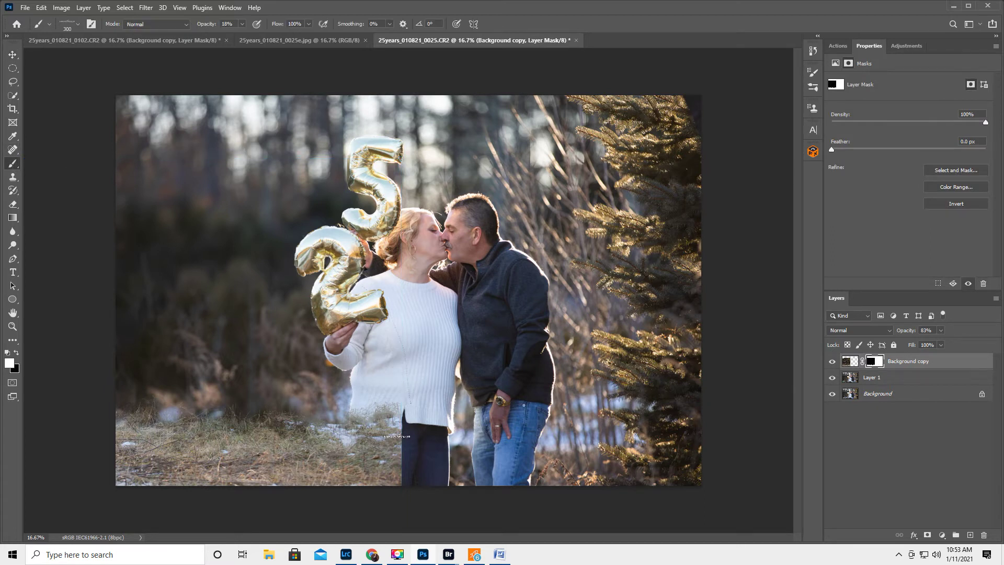
right_click(398, 432)
click(467, 356)
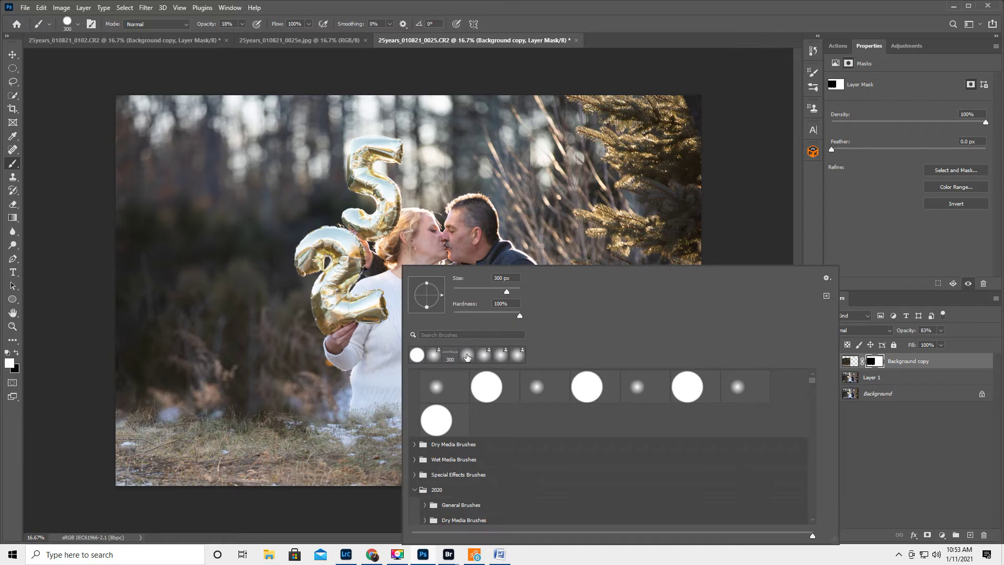
click(437, 10)
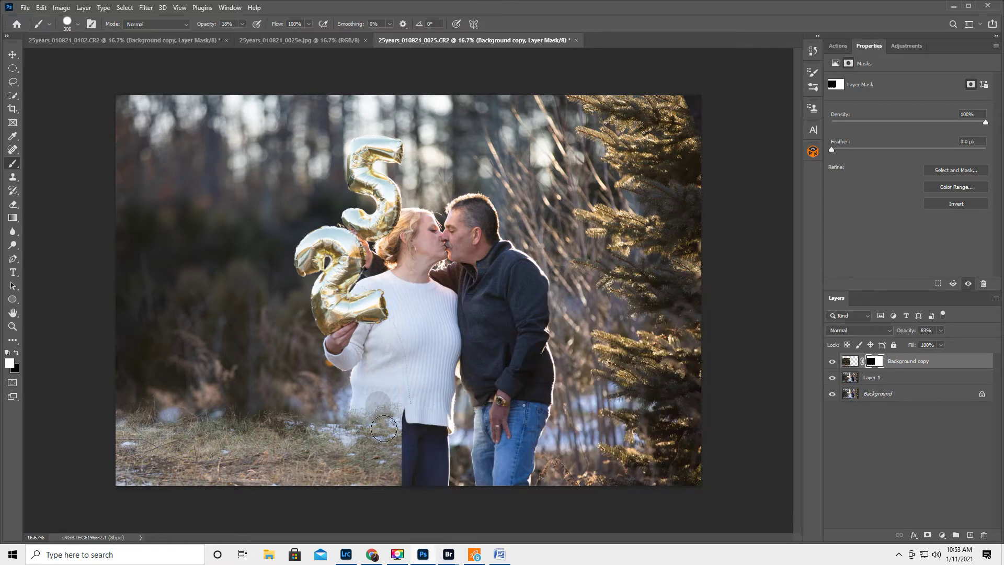
key(x)
drag(203, 24, 208, 24)
mouse_move(384, 439)
mouse_down()
mouse_move(377, 394)
mouse_move(368, 444)
mouse_move(363, 407)
mouse_move(372, 488)
mouse_move(379, 496)
mouse_move(390, 438)
mouse_move(398, 485)
mouse_move(402, 399)
mouse_move(324, 483)
mouse_move(353, 492)
mouse_move(340, 444)
mouse_up()
key(x)
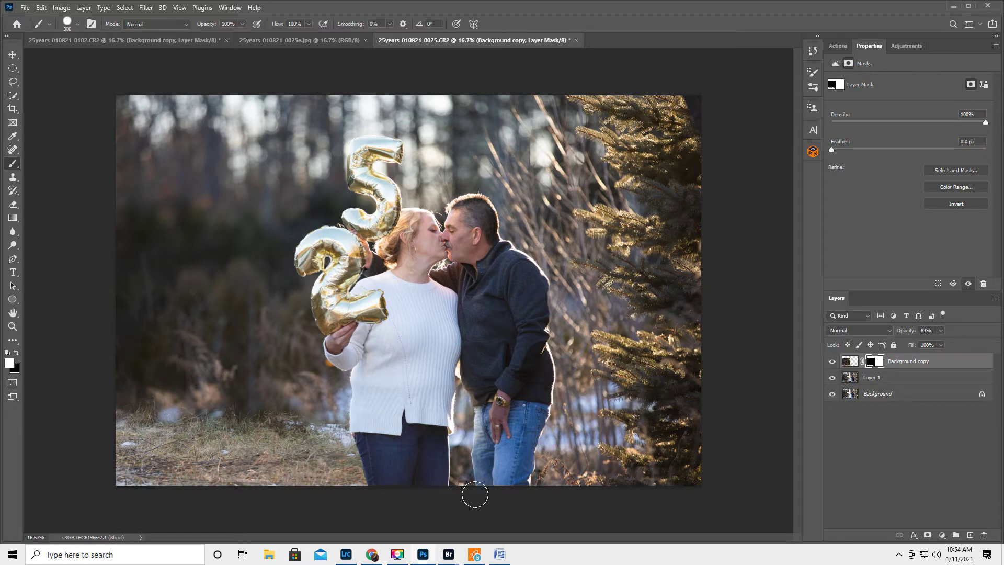
click(848, 361)
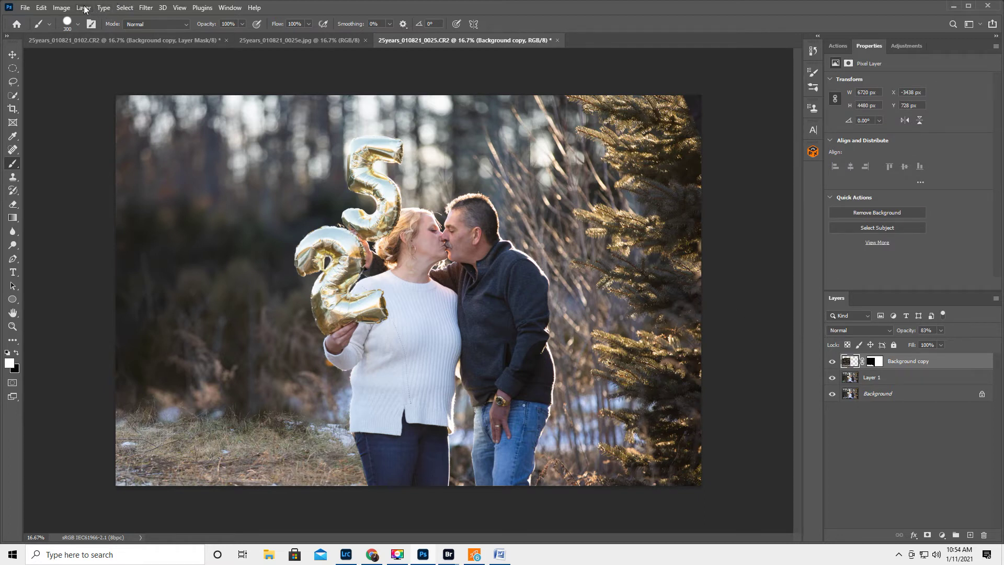
Blur the grass layer with a Gaussian Blur of radius 30.4 pixels
click(146, 8)
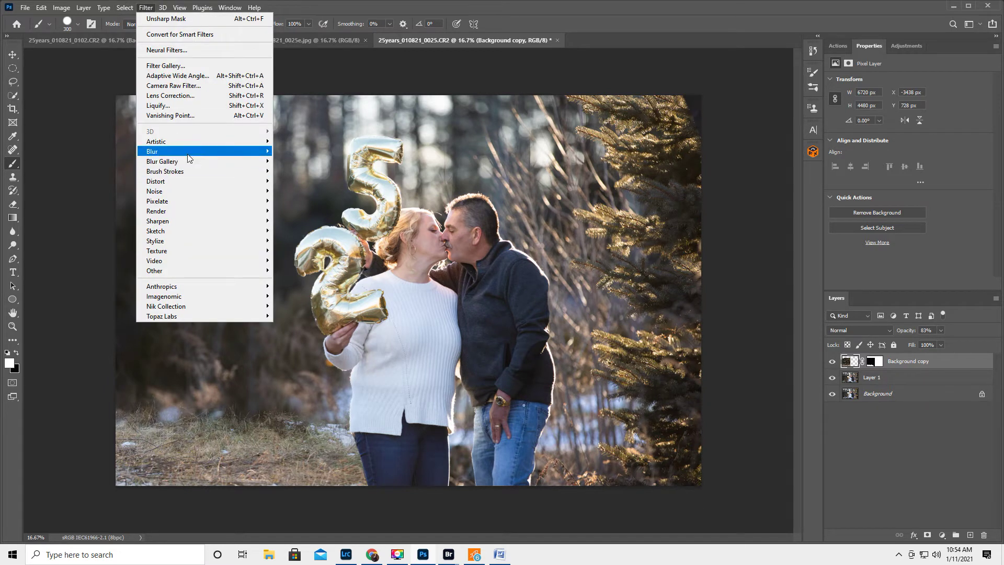
mouse_move(191, 152)
click(301, 191)
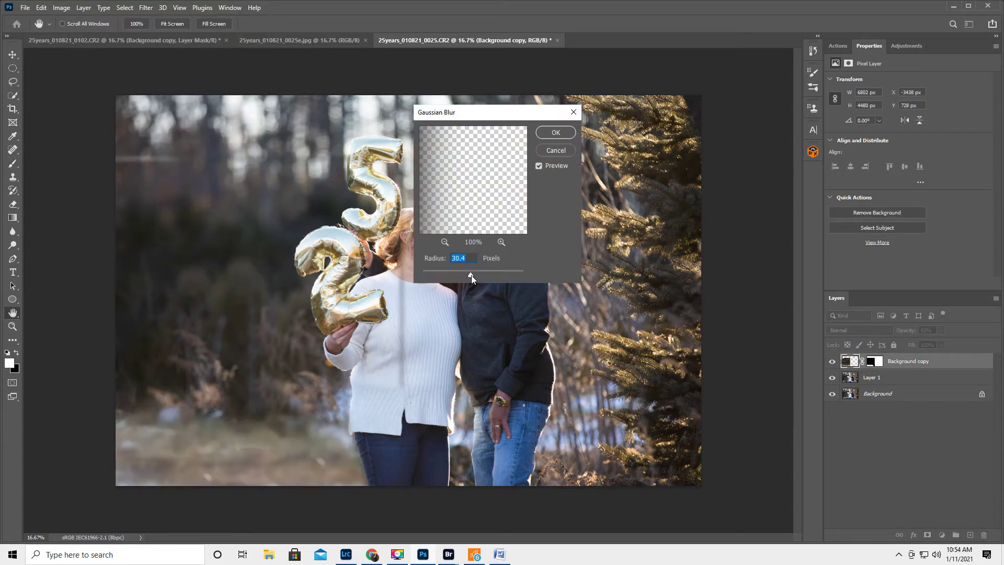
drag(466, 278, 463, 277)
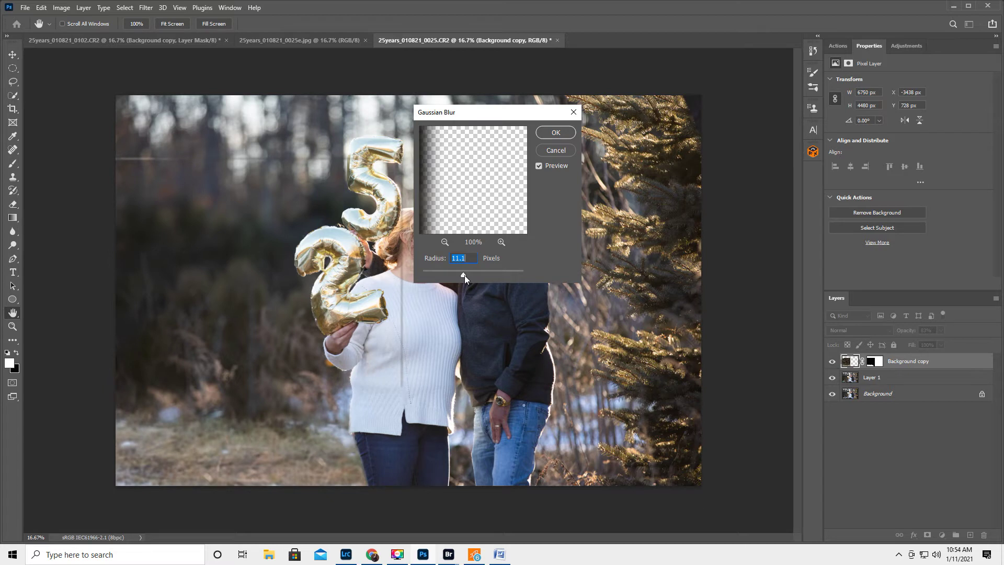
drag(463, 274, 471, 274)
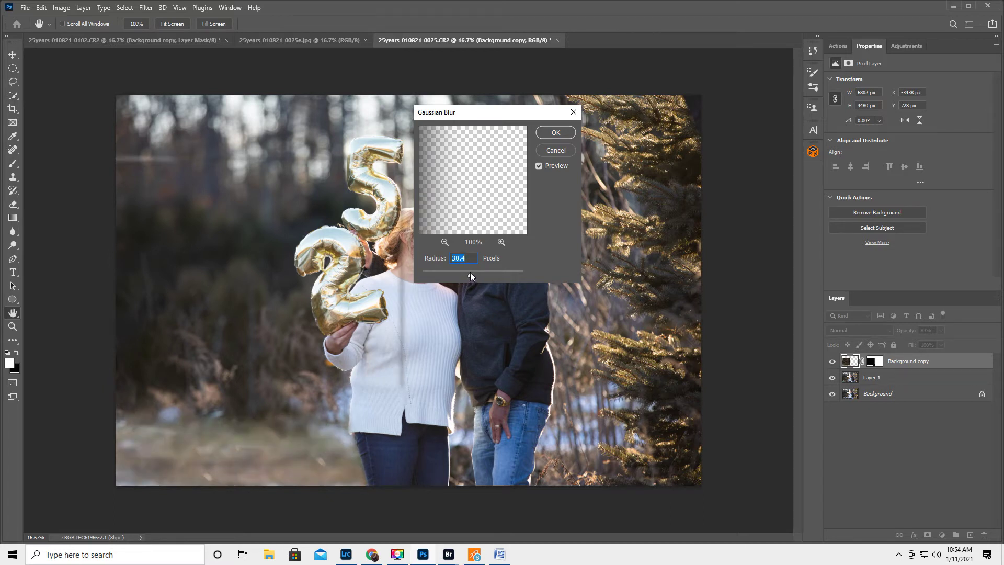
click(554, 132)
key(b)
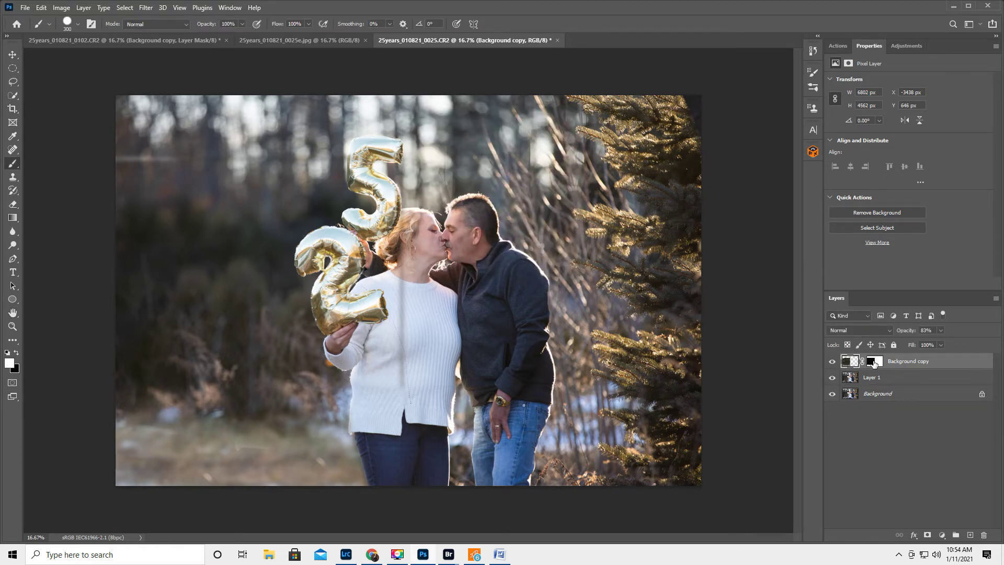
On the Background copy mask, paint black over the sweater and background light streaks
click(877, 361)
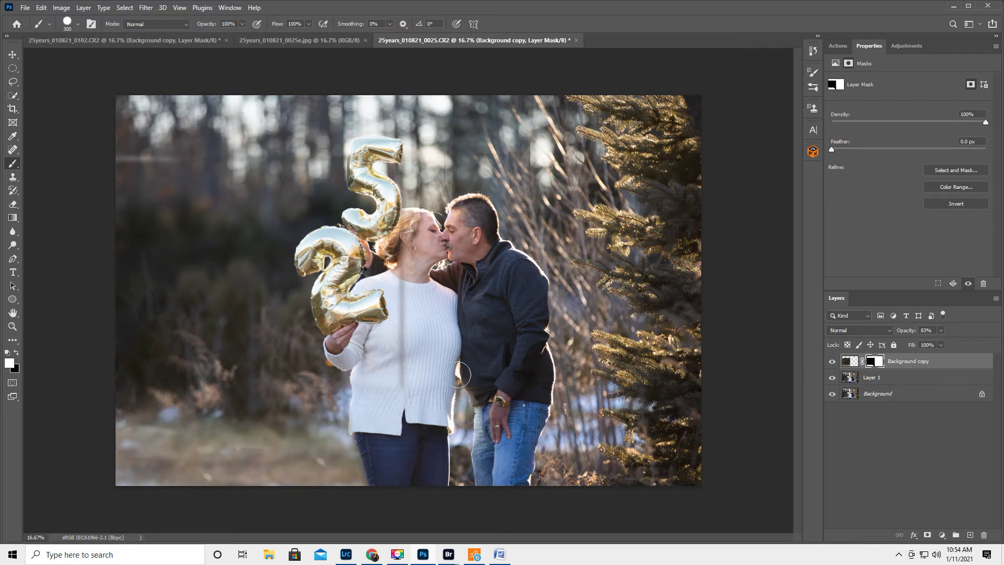
key(x)
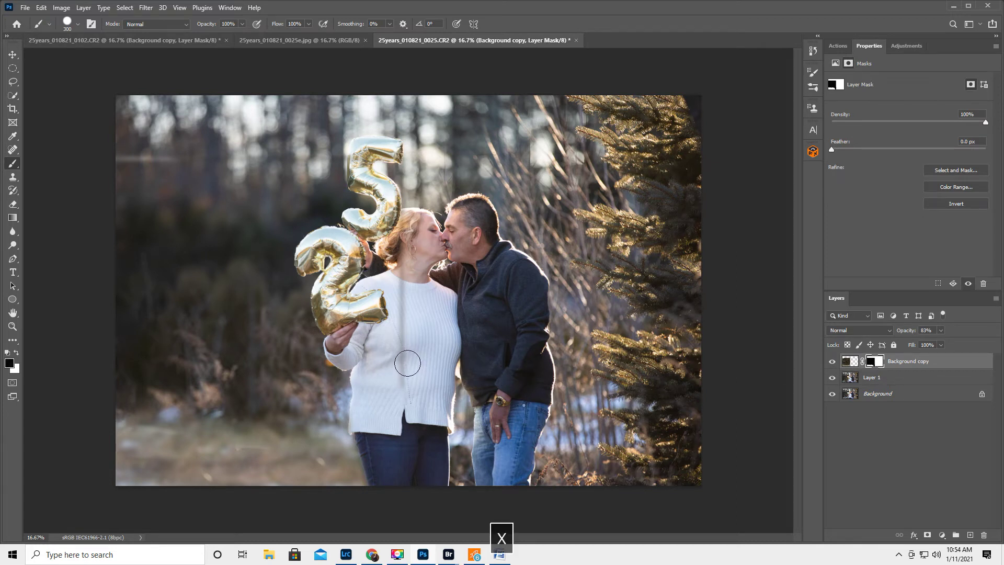
drag(404, 216, 405, 516)
drag(390, 159, 105, 158)
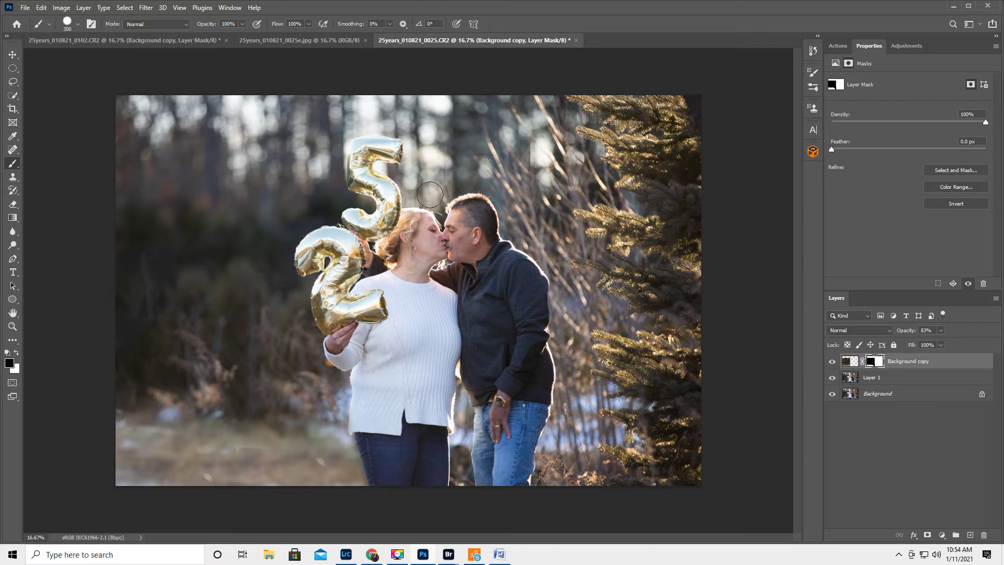
mouse_move(415, 445)
mouse_down()
mouse_move(381, 415)
mouse_move(398, 408)
mouse_up()
Set the brush to 22% opacity, 900 px and 0% hardness, then compare the layers' visibility
drag(204, 26, 149, 35)
key(bracketright)
key(bracketright)
key(bracketright)
key(bracketright)
key(bracketright)
key(bracketright)
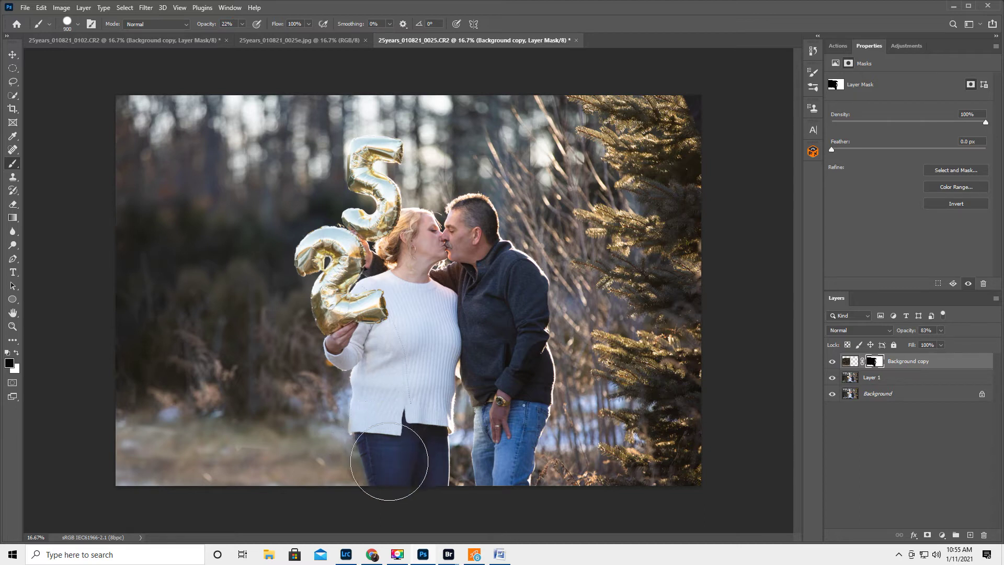
drag(381, 456, 414, 439)
key(ctrl+z)
right_click(423, 439)
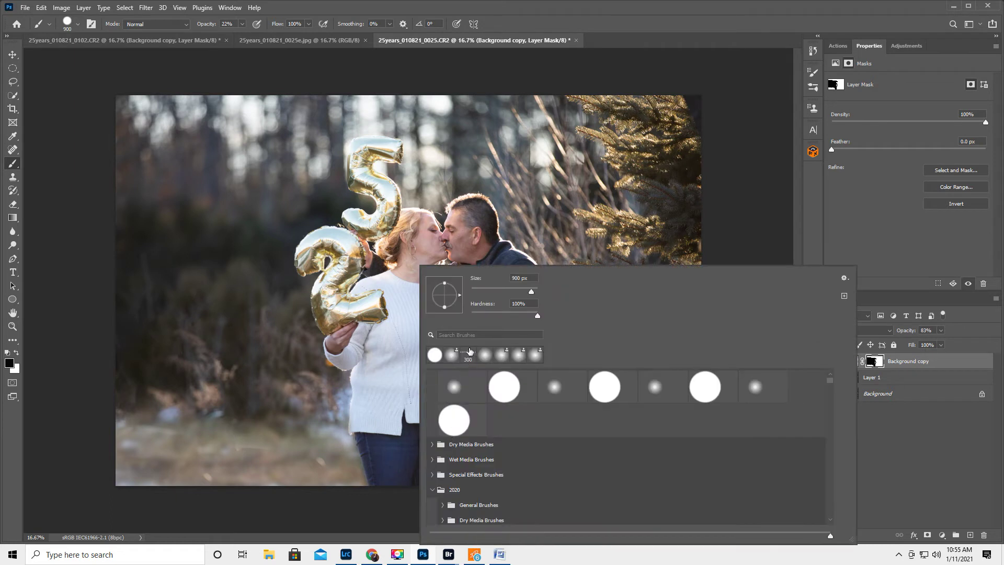
mouse_move(485, 318)
mouse_down()
mouse_move(463, 319)
mouse_move(439, 304)
mouse_up()
key(Return)
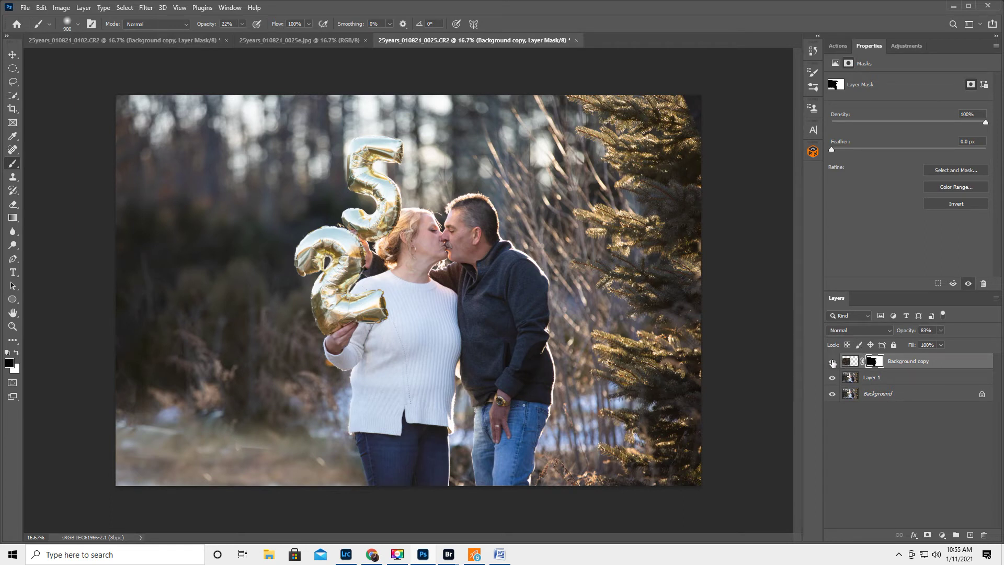
click(832, 362)
click(833, 362)
click(833, 377)
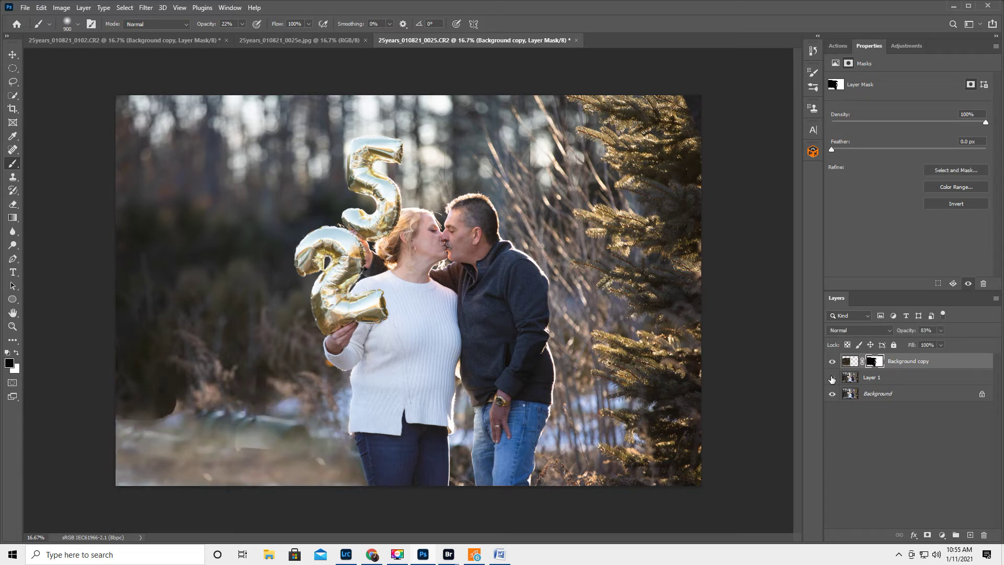
click(832, 377)
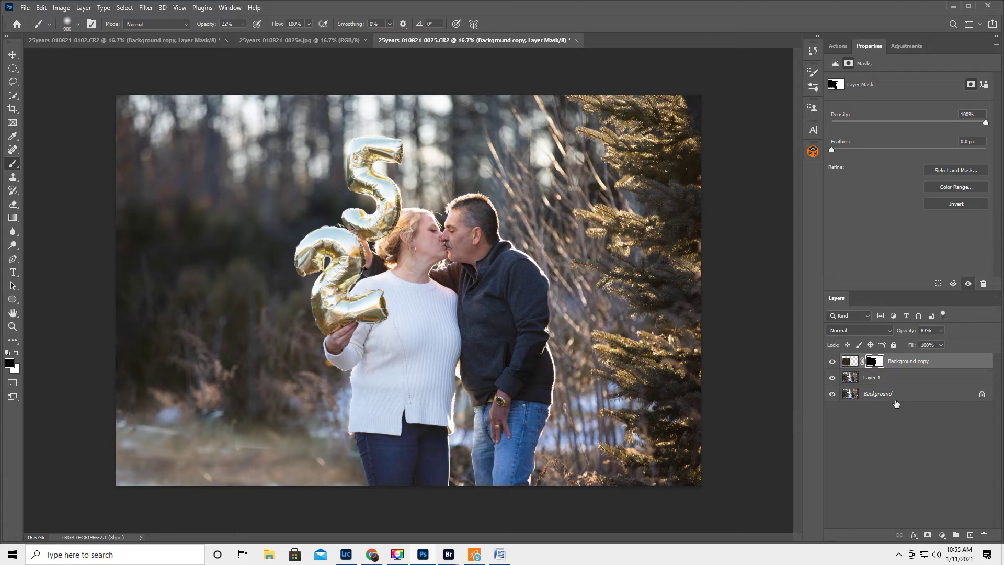
Clone-stamp nearby grass over the lower-left ground on Layer 1, undoing one dark patch, then hide Background copy to check
click(849, 378)
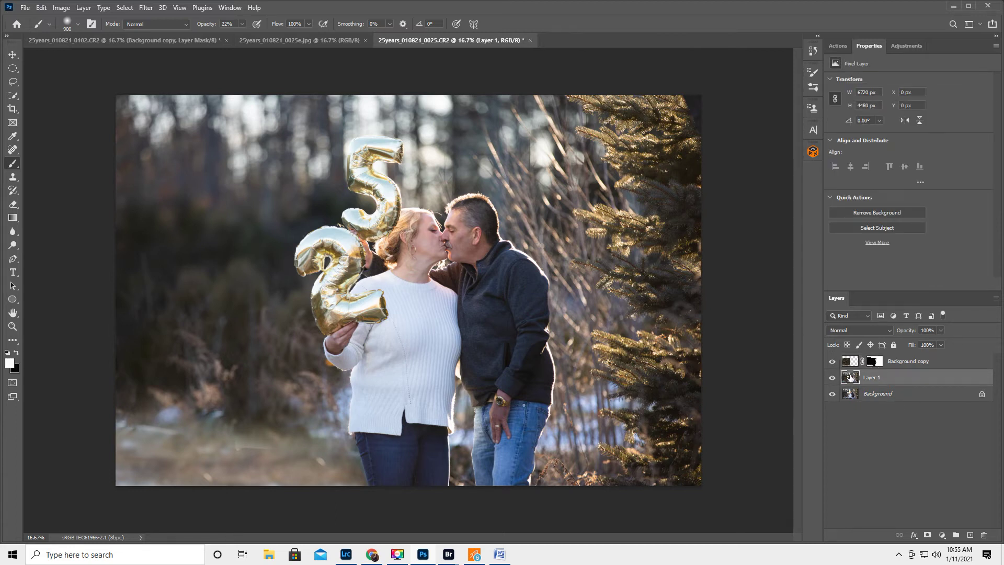
click(13, 178)
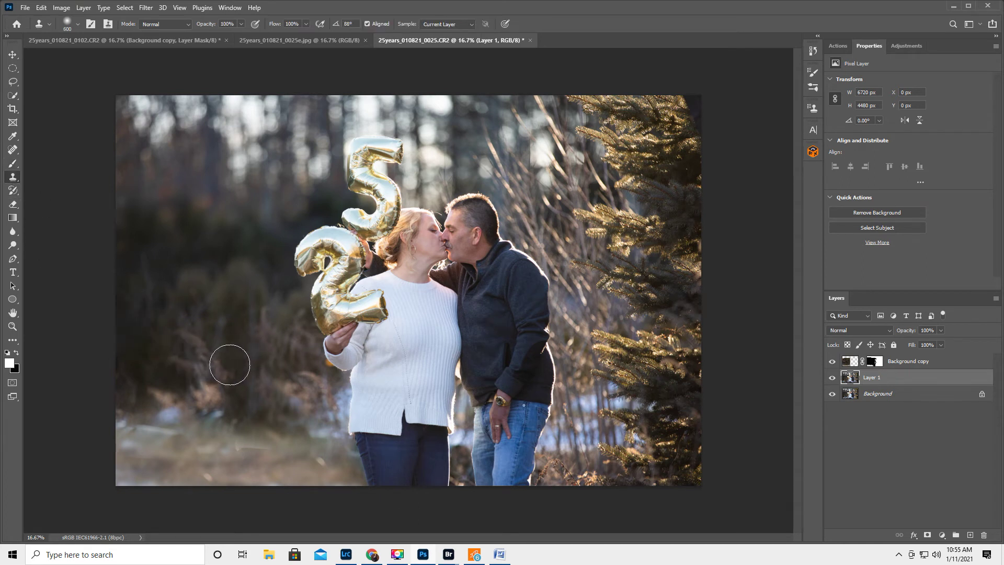
alt+click(204, 400)
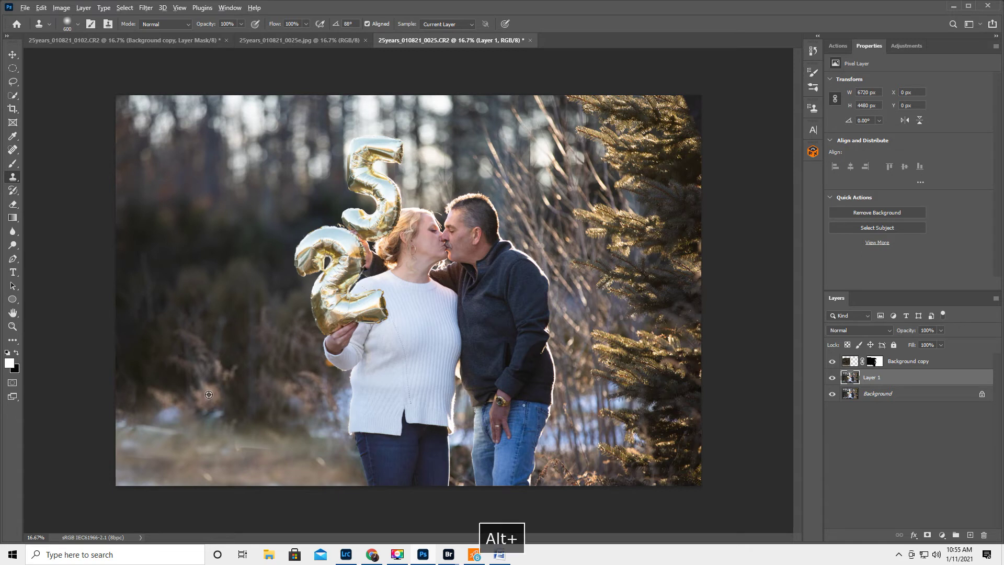
mouse_move(205, 425)
mouse_down()
mouse_move(159, 423)
mouse_move(249, 453)
mouse_move(204, 467)
mouse_move(259, 467)
mouse_up()
alt+click(209, 461)
key(ctrl+z)
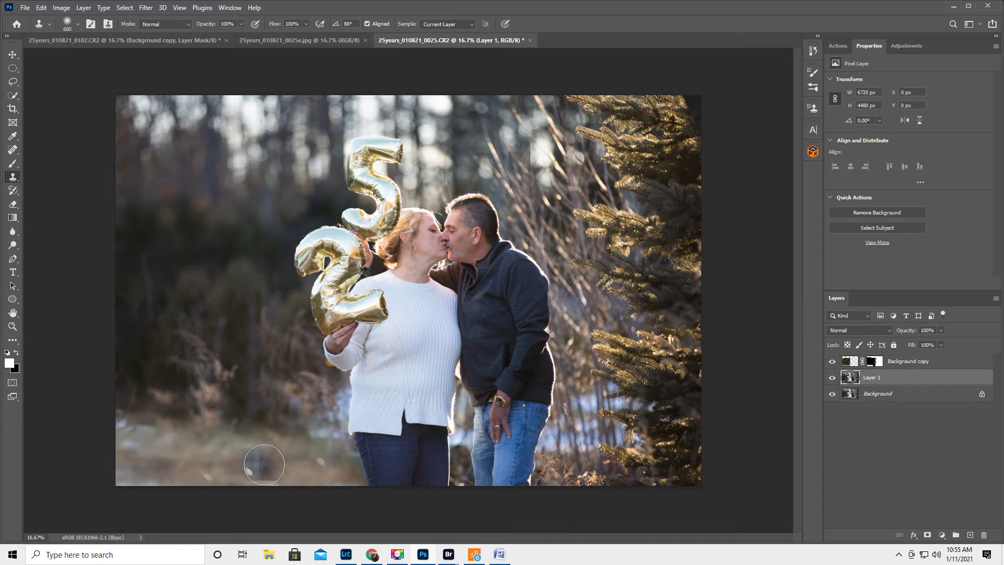
alt+click(301, 396)
mouse_move(254, 432)
mouse_down()
mouse_move(253, 418)
mouse_move(253, 439)
mouse_move(241, 446)
mouse_up()
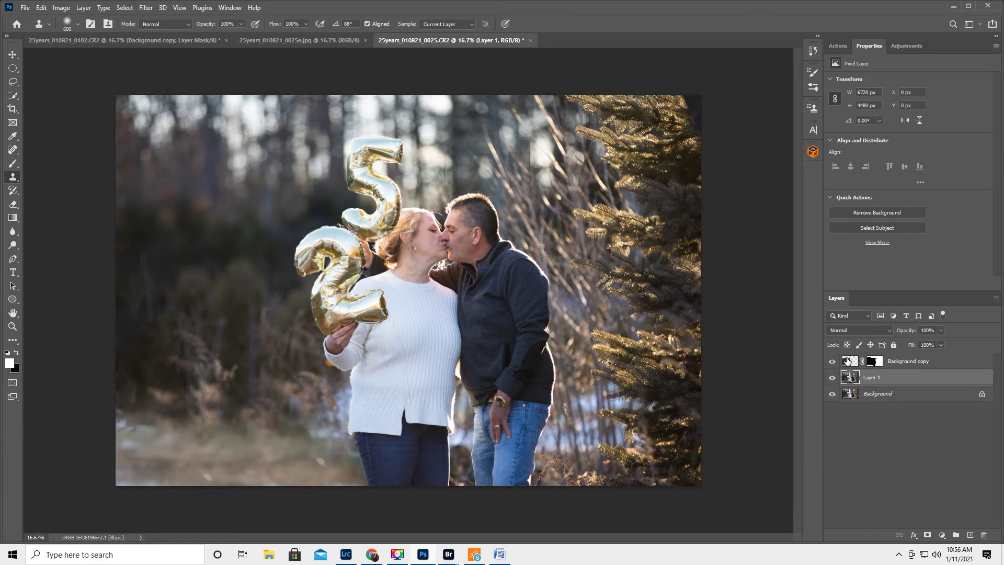
click(848, 361)
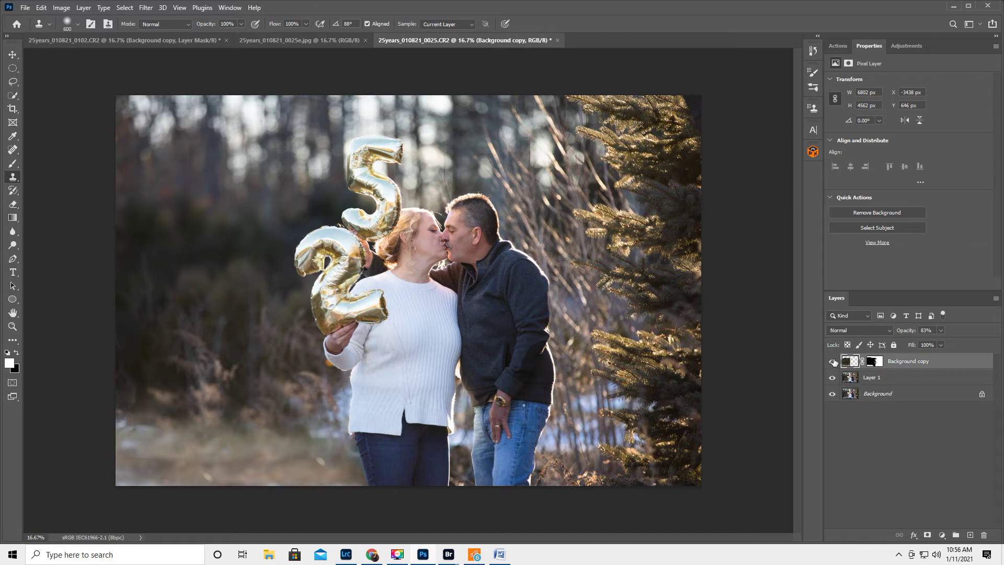
click(833, 360)
Show Background copy again and add a Levels layer clipped to it with black point 47
click(833, 360)
click(906, 45)
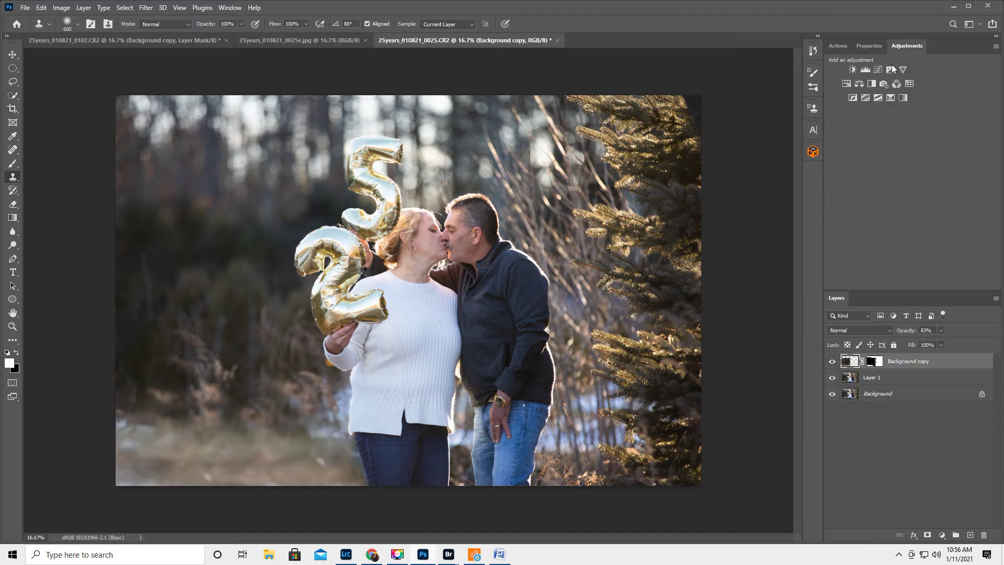
click(866, 70)
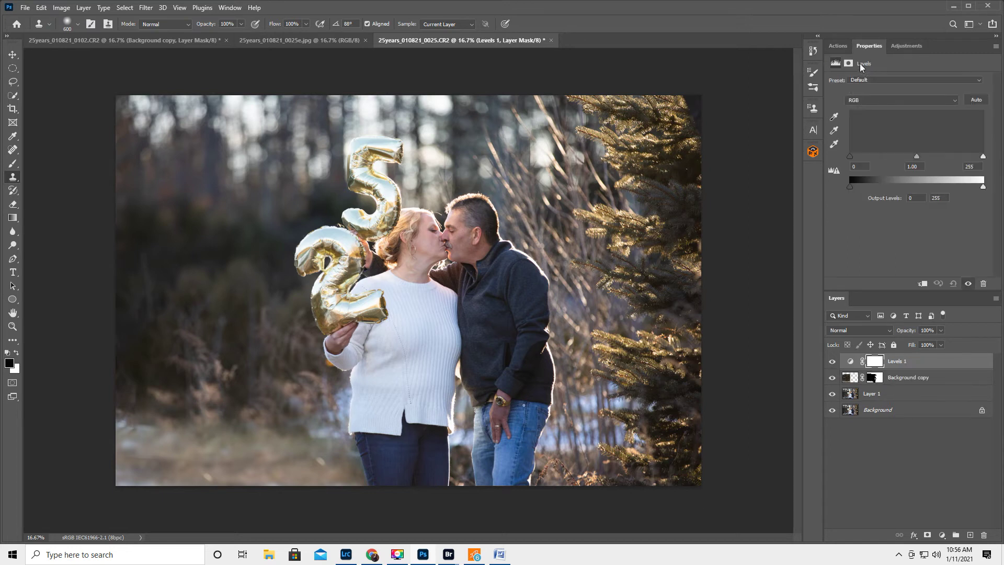
click(924, 283)
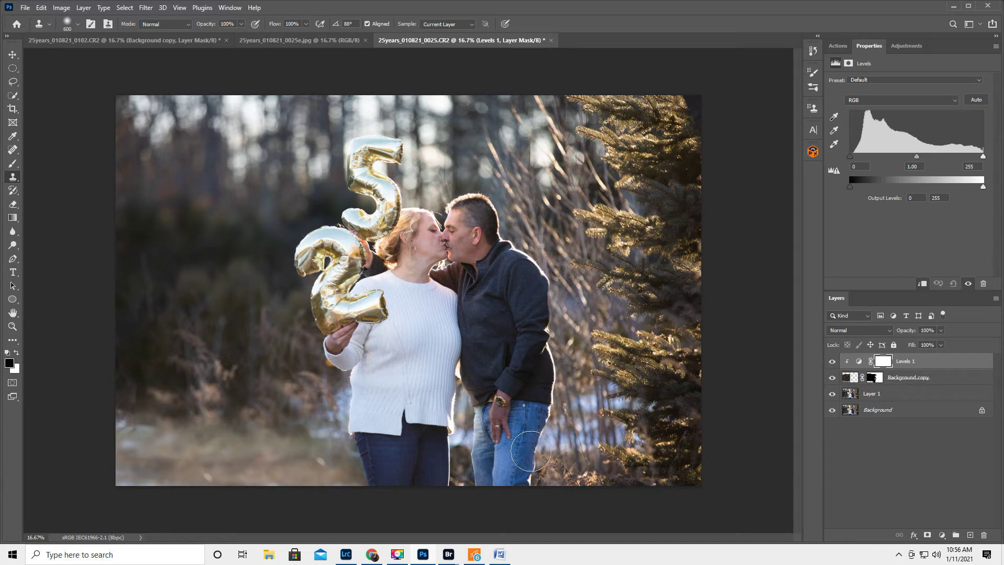
drag(851, 156, 872, 155)
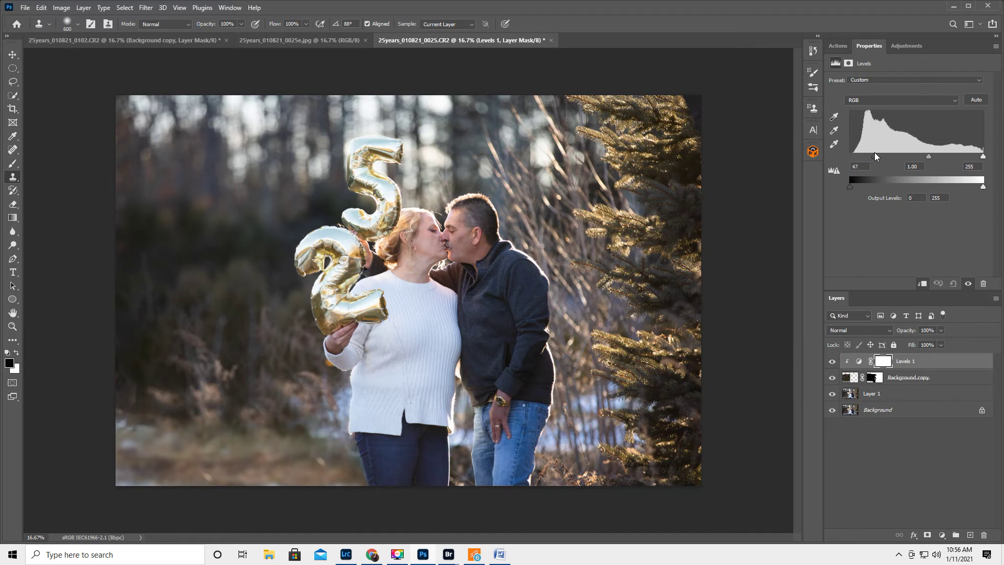
drag(874, 153, 874, 153)
Select the Background layer and show the Actions panel
click(912, 412)
click(838, 46)
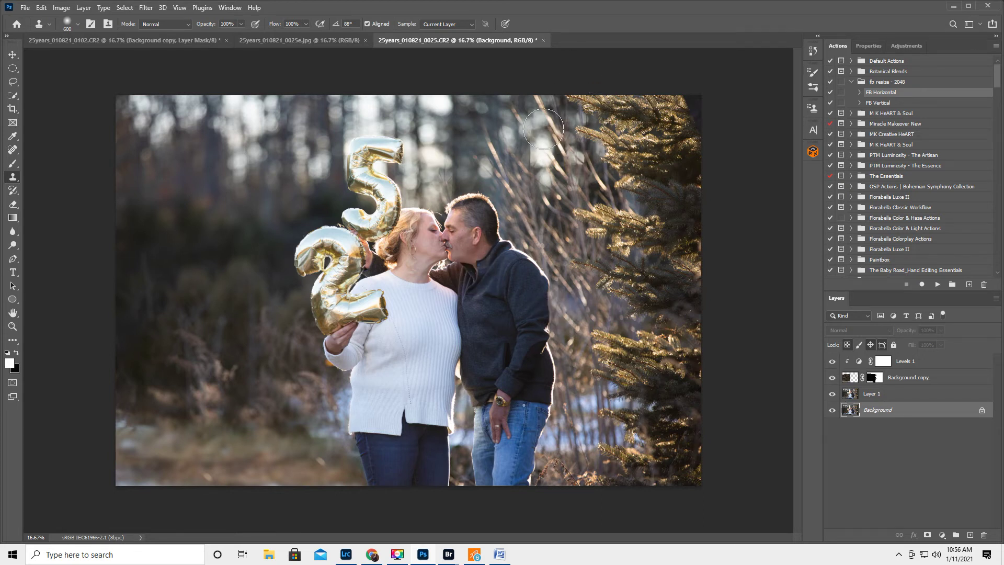
click(23, 8)
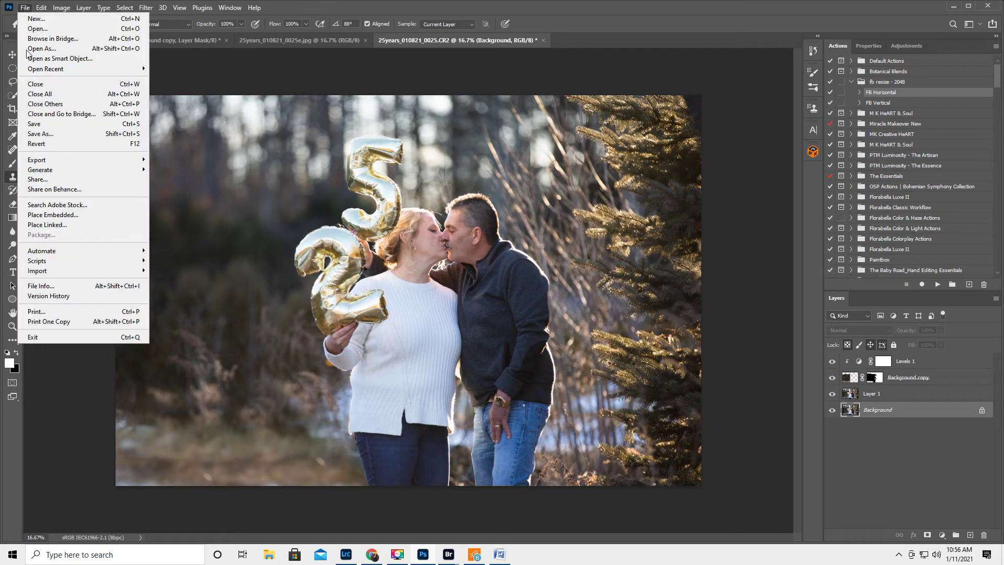
Place Embedded 23.jpg from Harddrive2020 > Overlays > OverLays > Lights > Florabella Light Overlays
click(53, 215)
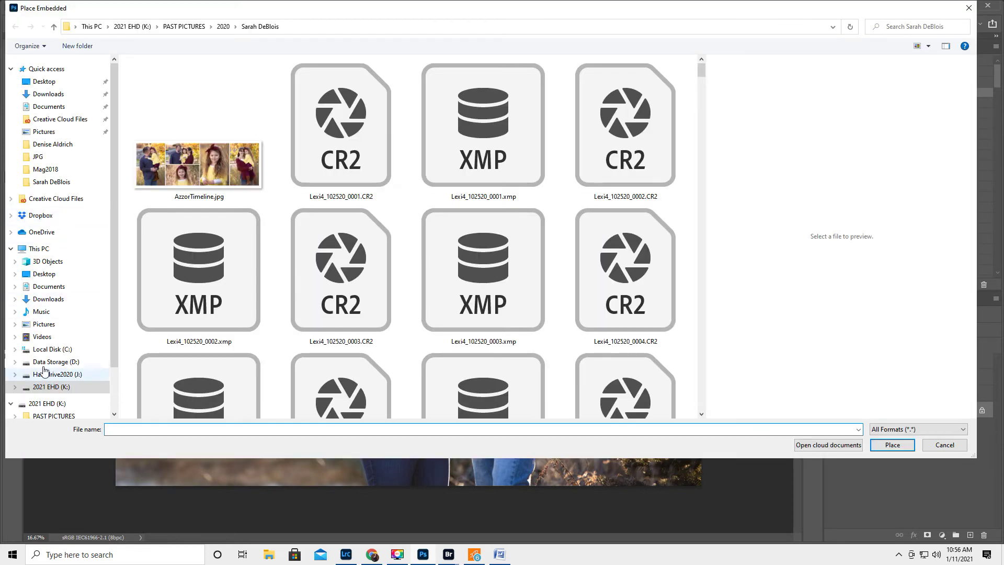
click(14, 374)
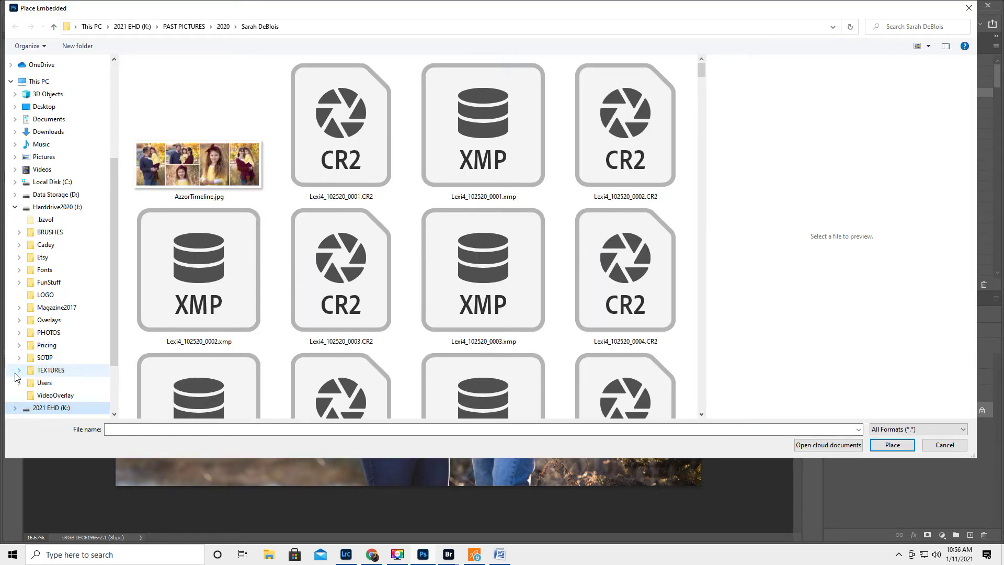
click(19, 320)
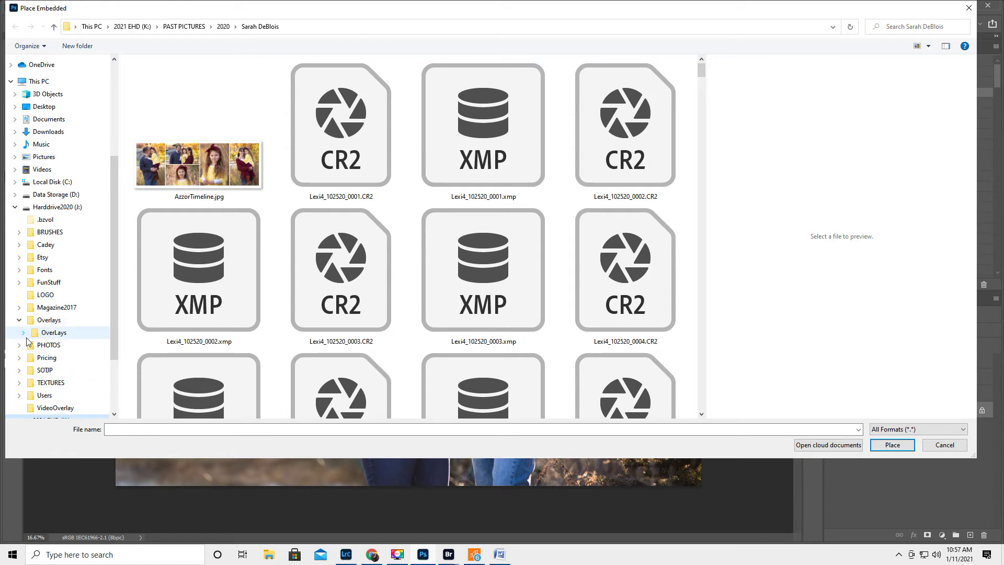
click(23, 333)
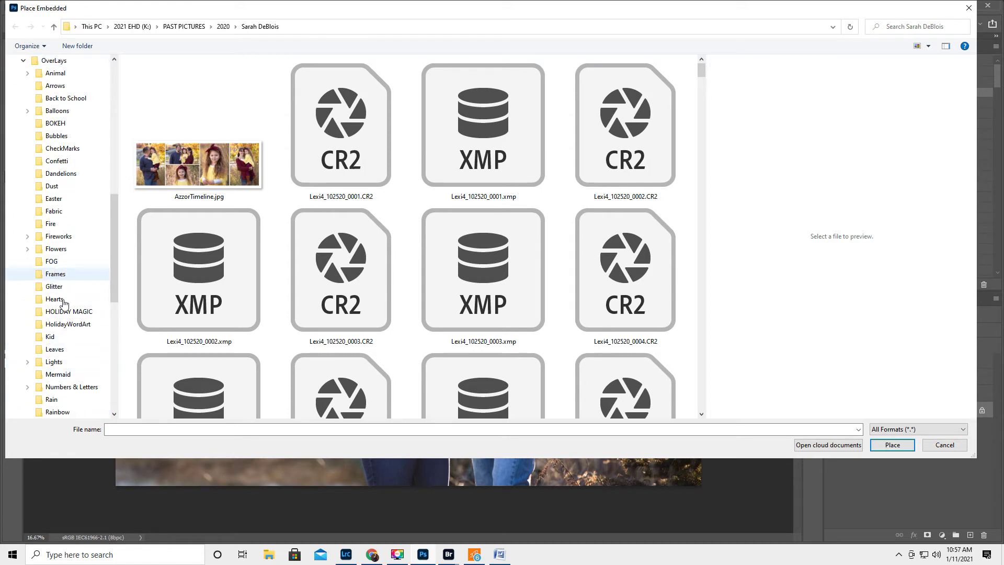
click(54, 362)
double_click(155, 79)
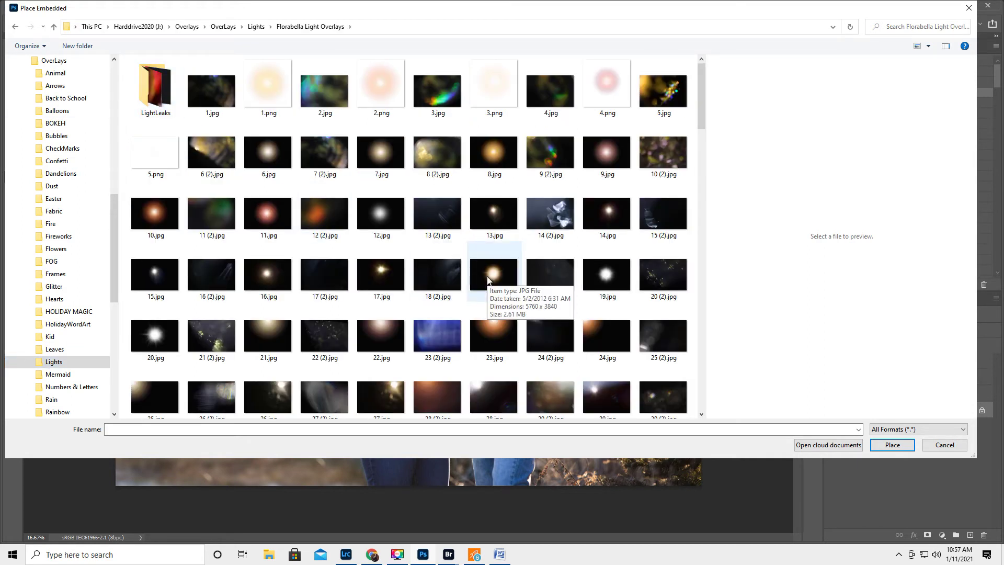
scroll(488, 281, down, 3)
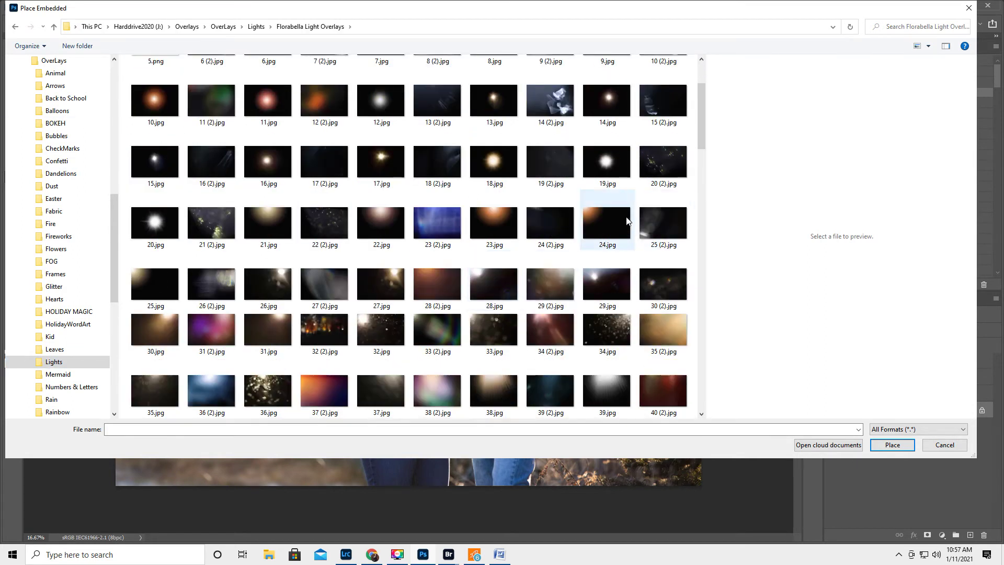
click(492, 218)
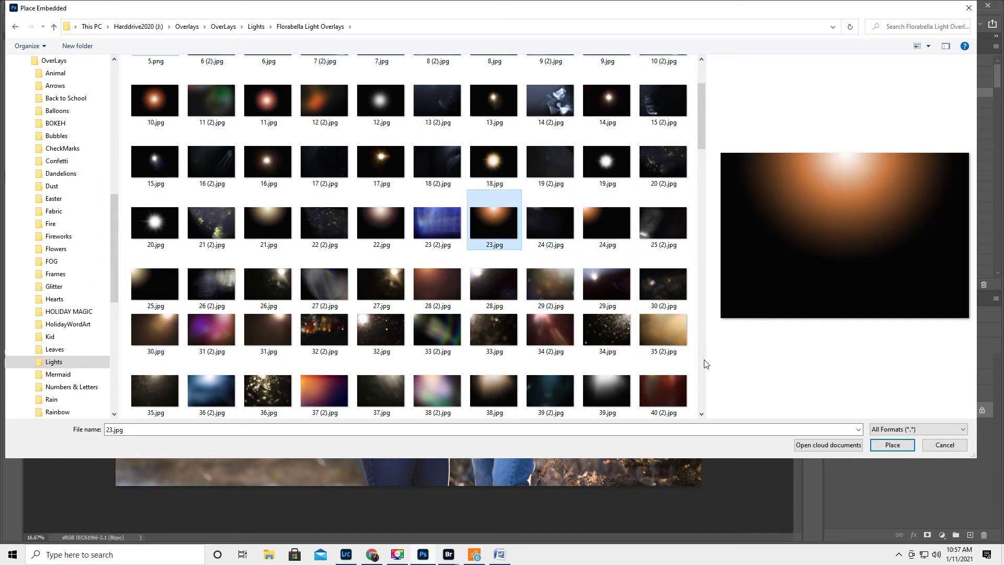
click(893, 445)
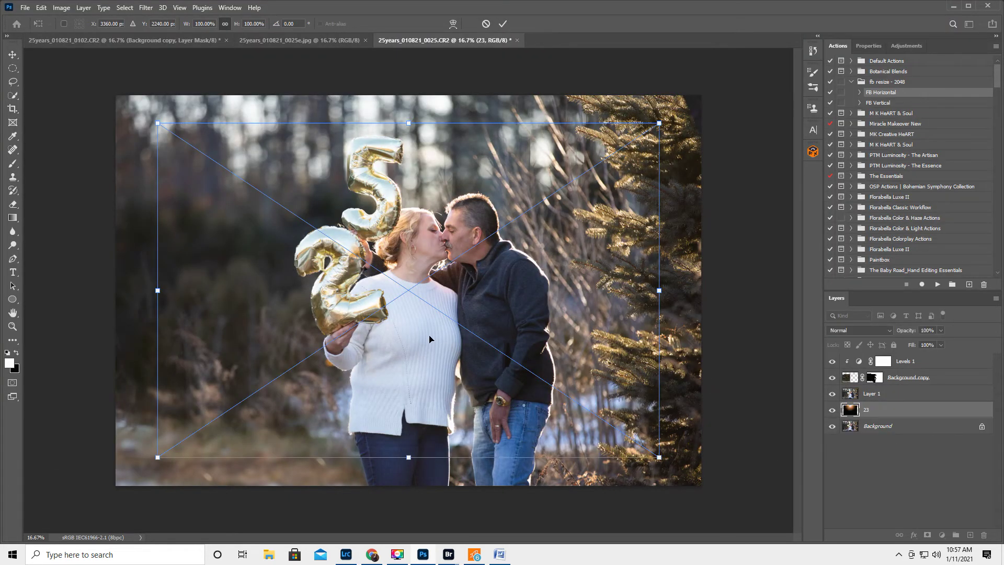
Commit layer 23, move it to the top of the stack and up-right, and set Screen blend mode
key(Return)
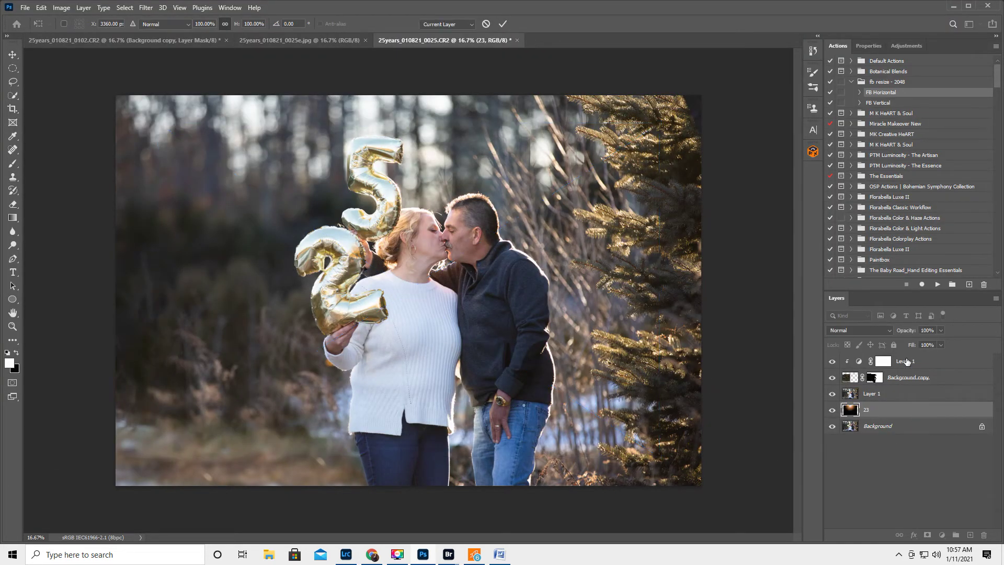
mouse_move(924, 412)
mouse_down()
mouse_move(920, 366)
mouse_move(913, 355)
mouse_move(889, 354)
mouse_up()
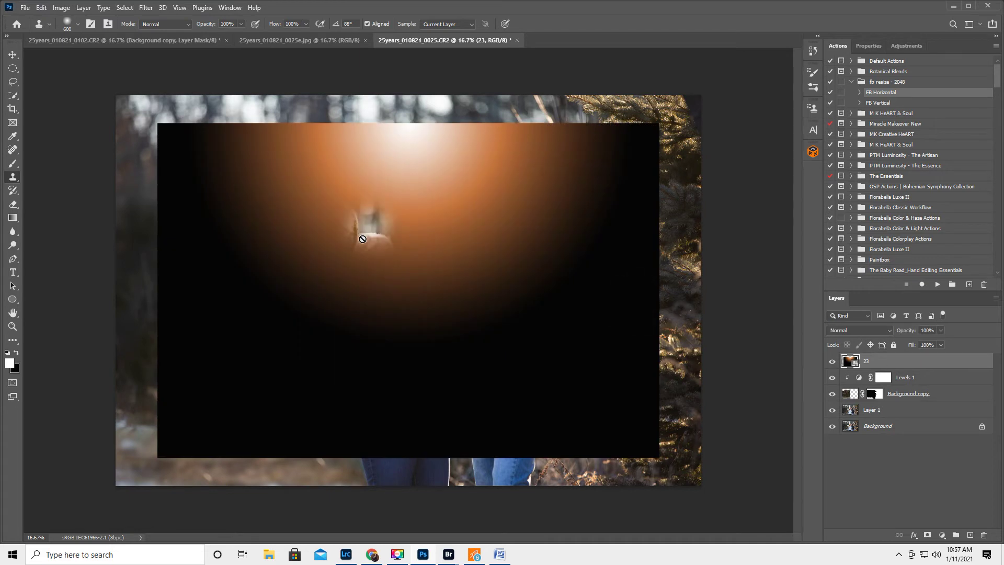
click(12, 54)
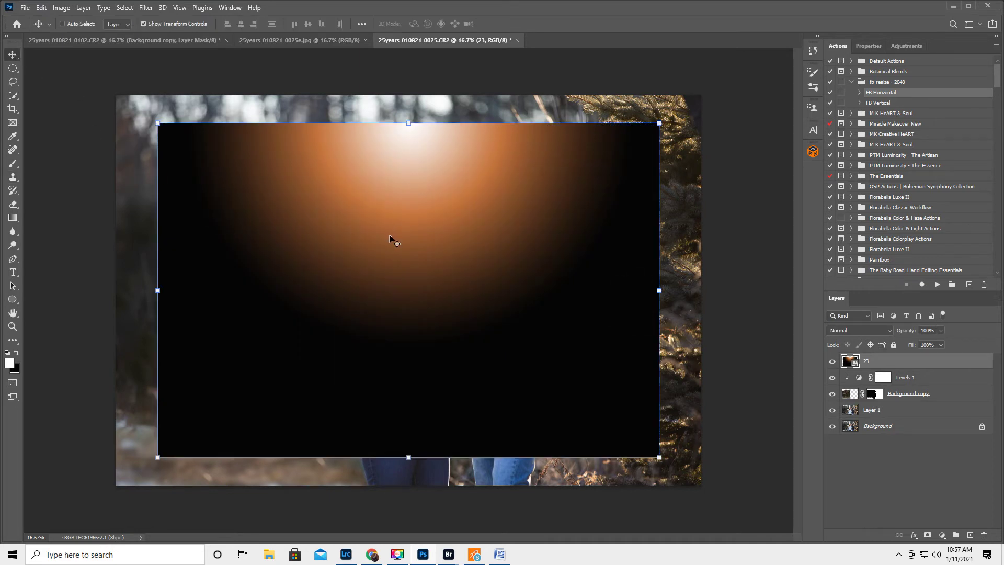
drag(390, 240, 502, 184)
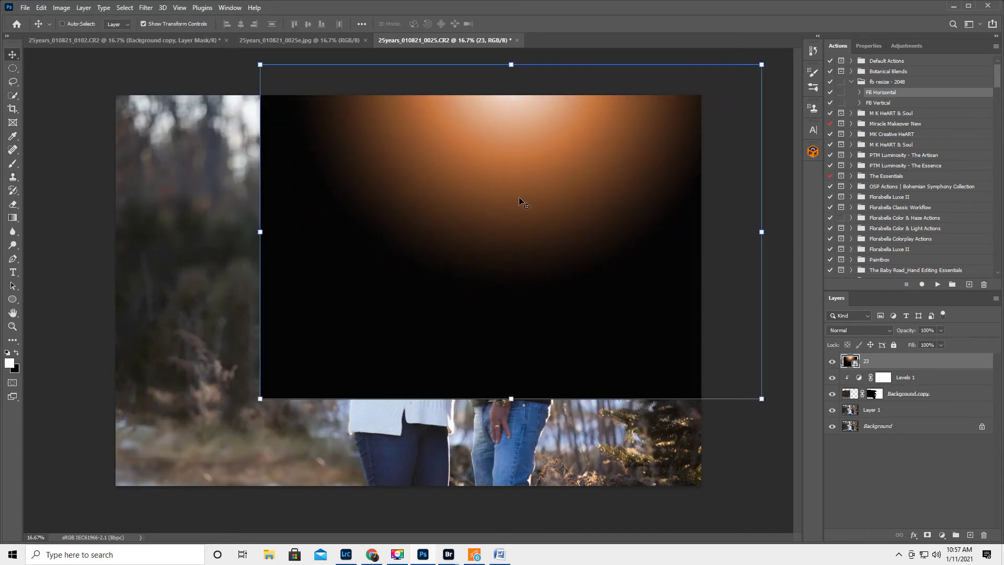
click(840, 330)
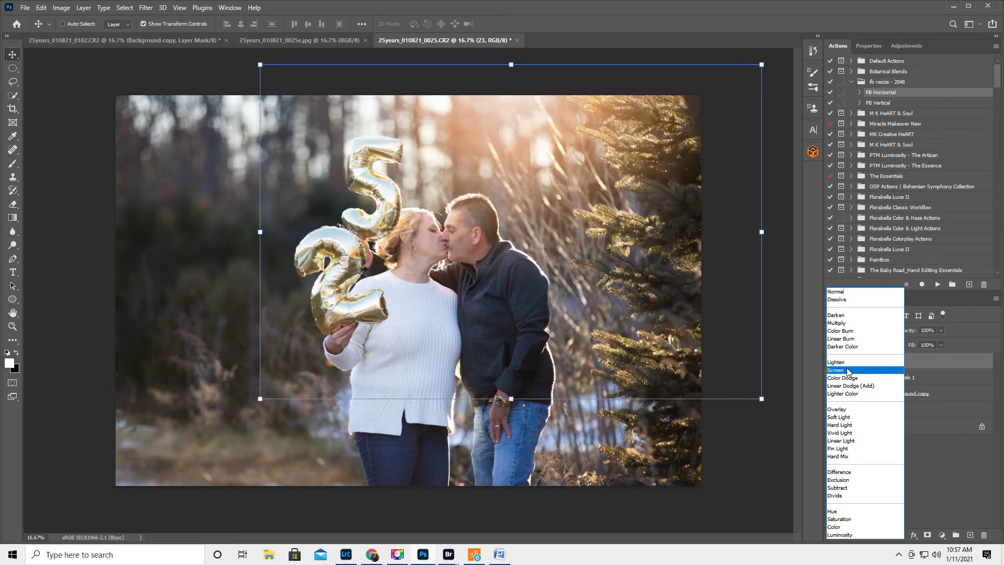
click(849, 370)
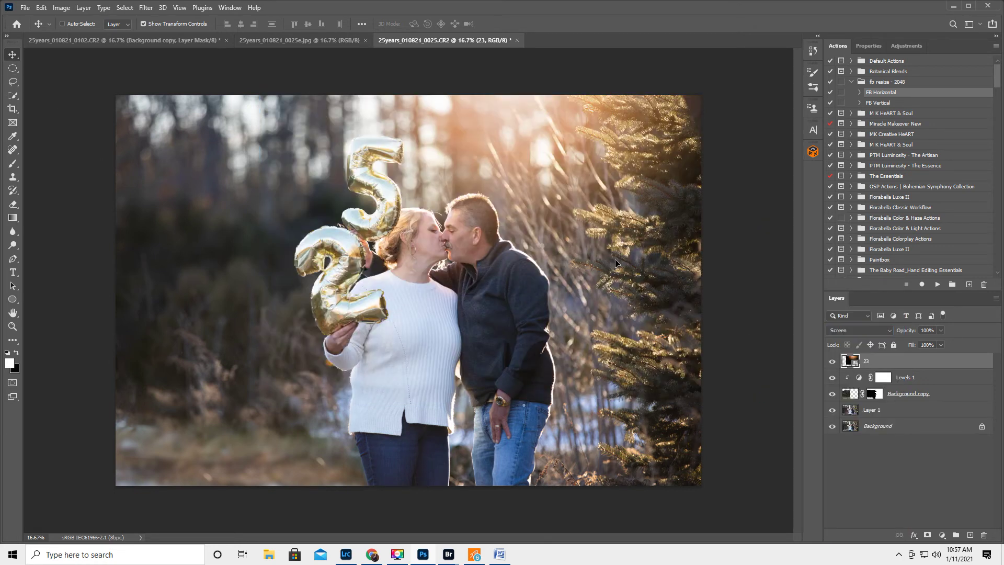
Transform the flare narrower and taller, shift it up-left, and commit the new size
drag(616, 262, 624, 262)
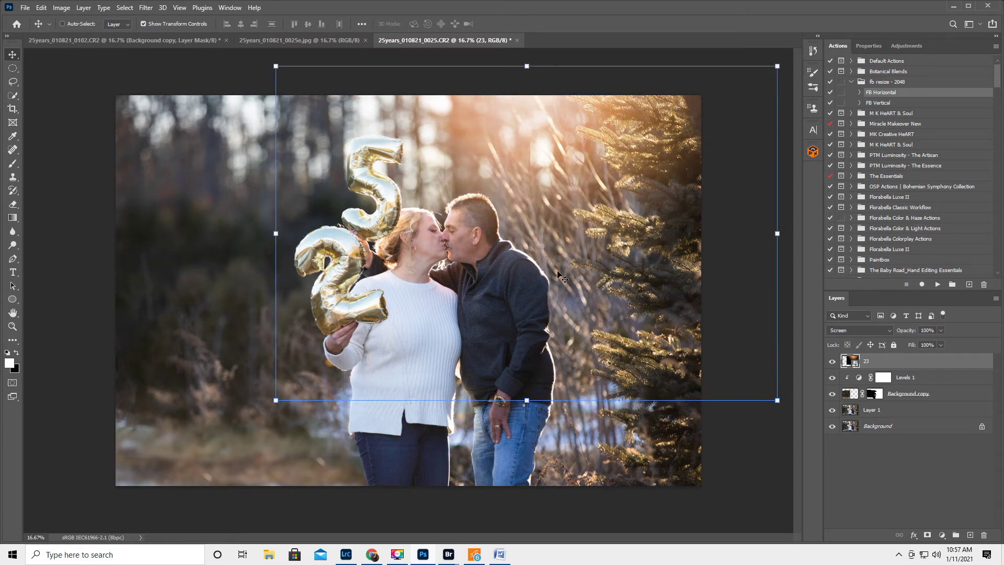
drag(275, 233, 477, 238)
drag(607, 249, 547, 245)
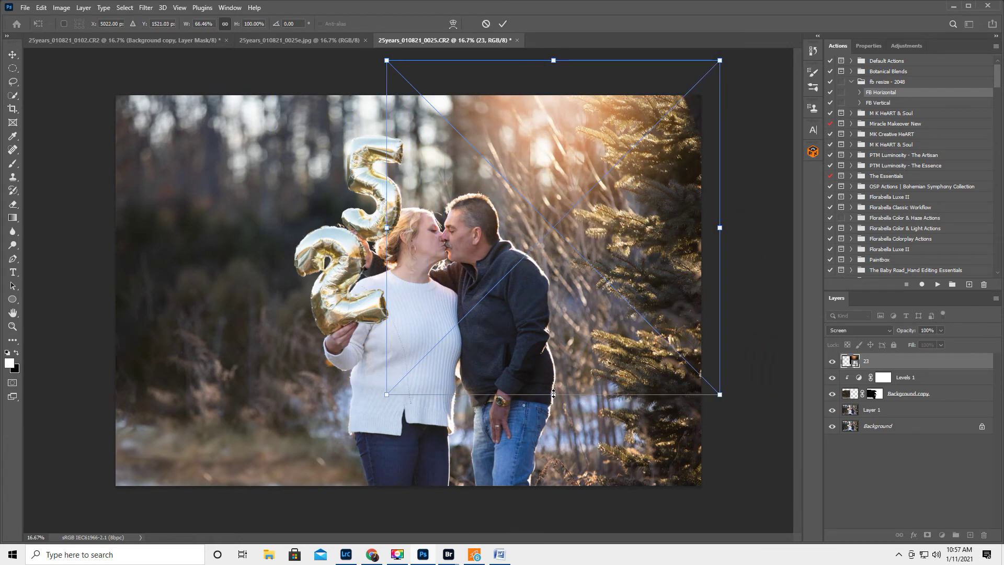
drag(553, 394, 554, 455)
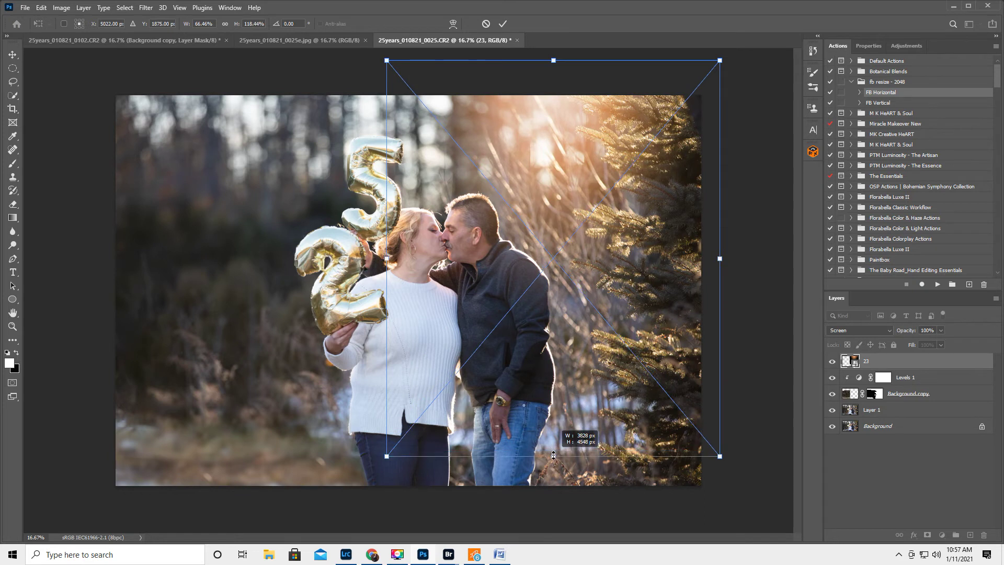
drag(573, 282, 565, 268)
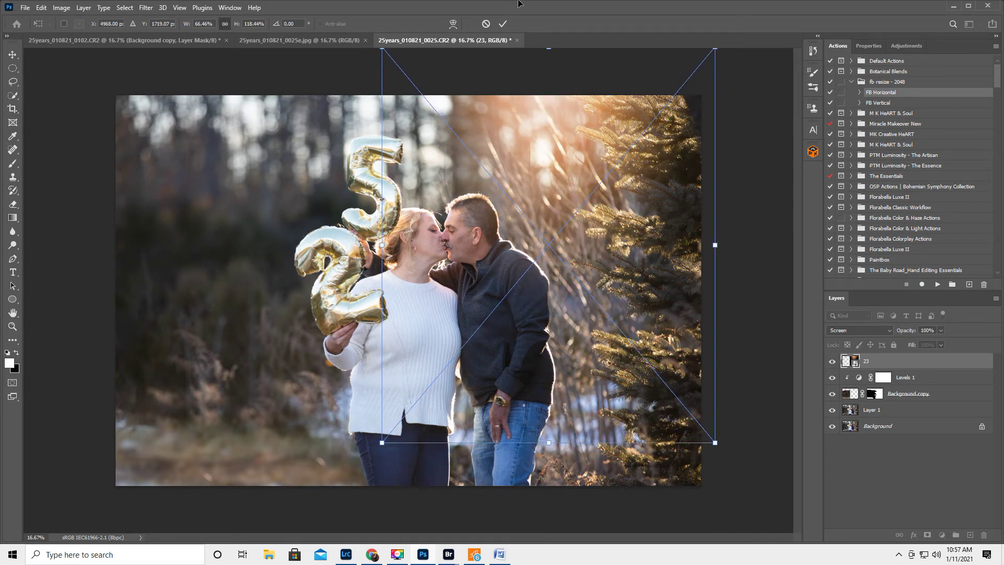
click(505, 24)
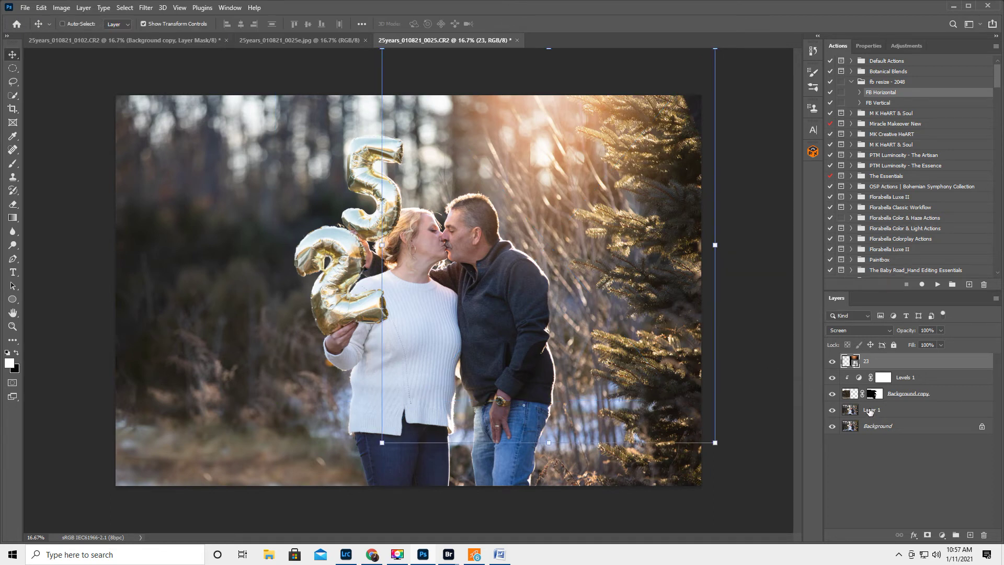
On Layer 1, clone-stamp sampled grass over the bright lower-left corner of the photo
click(847, 410)
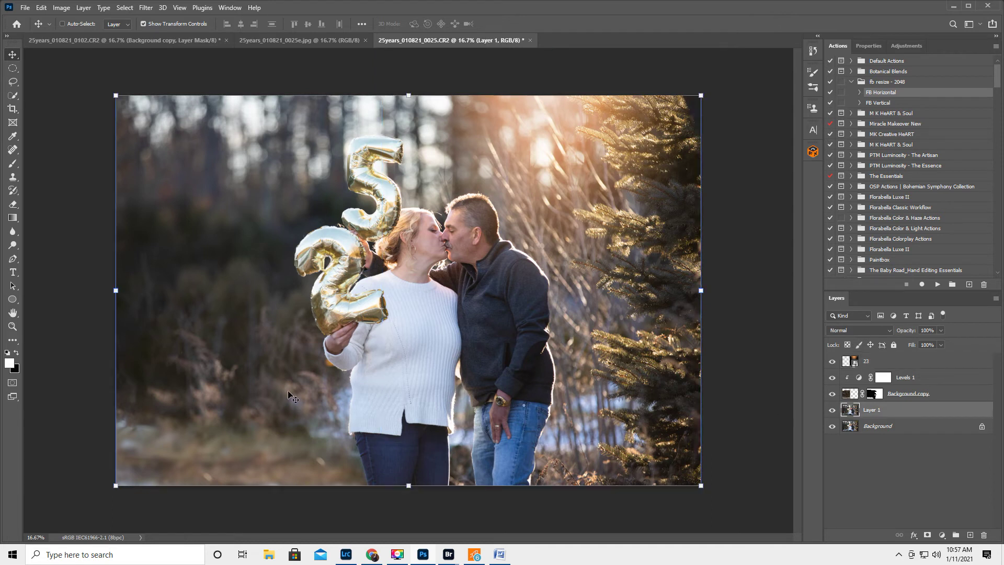
click(13, 179)
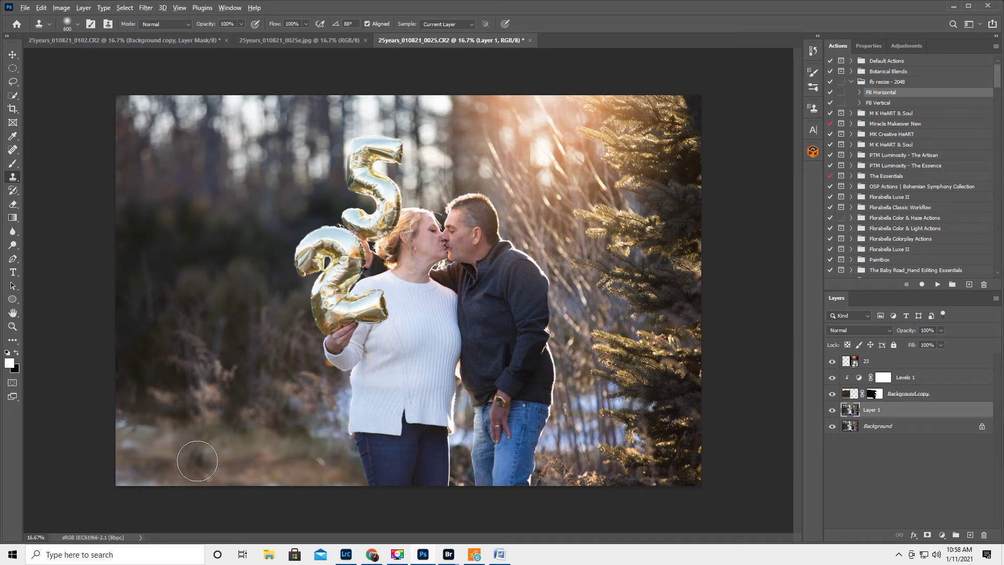
alt+click(296, 435)
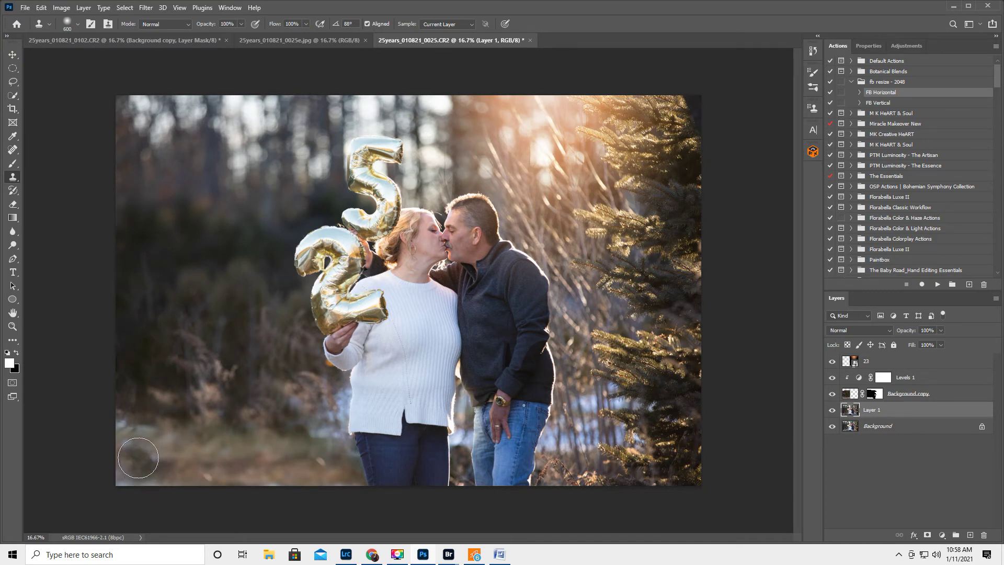
mouse_move(138, 451)
mouse_down()
mouse_move(127, 448)
mouse_move(99, 479)
mouse_move(157, 466)
mouse_move(148, 474)
mouse_up()
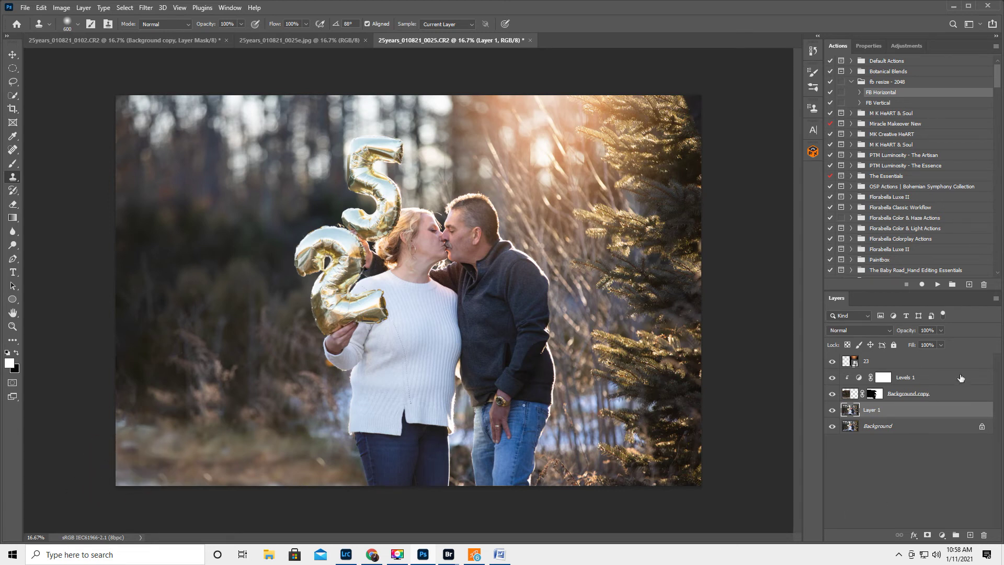
click(922, 426)
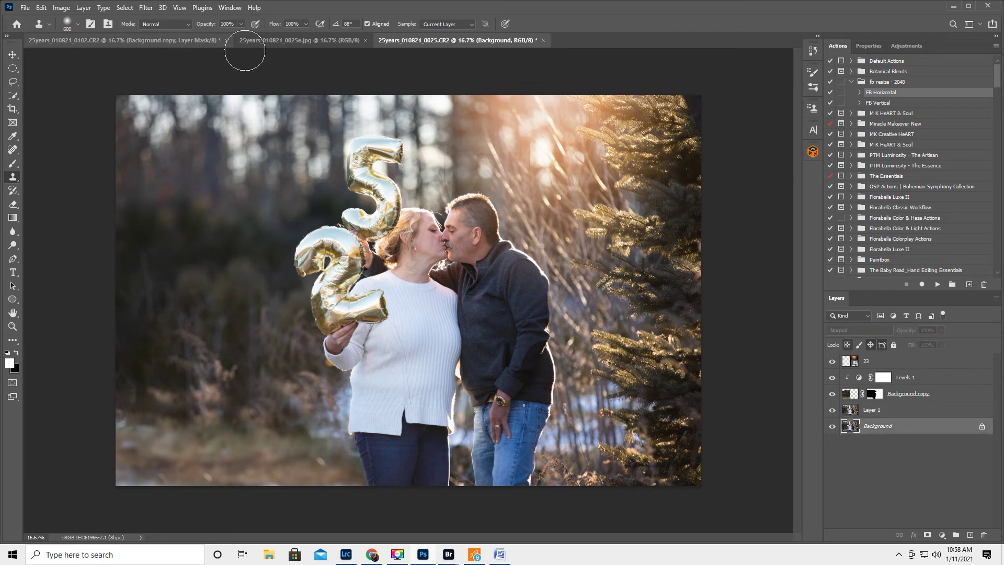
Compare against the JPG tab, then move Background copy up and right and select its layer mask
click(306, 39)
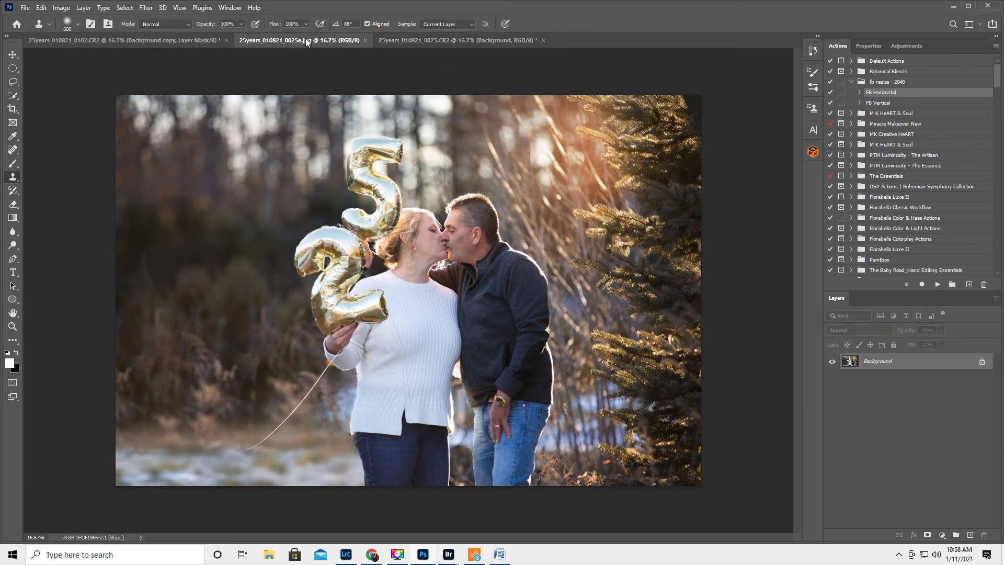
click(463, 40)
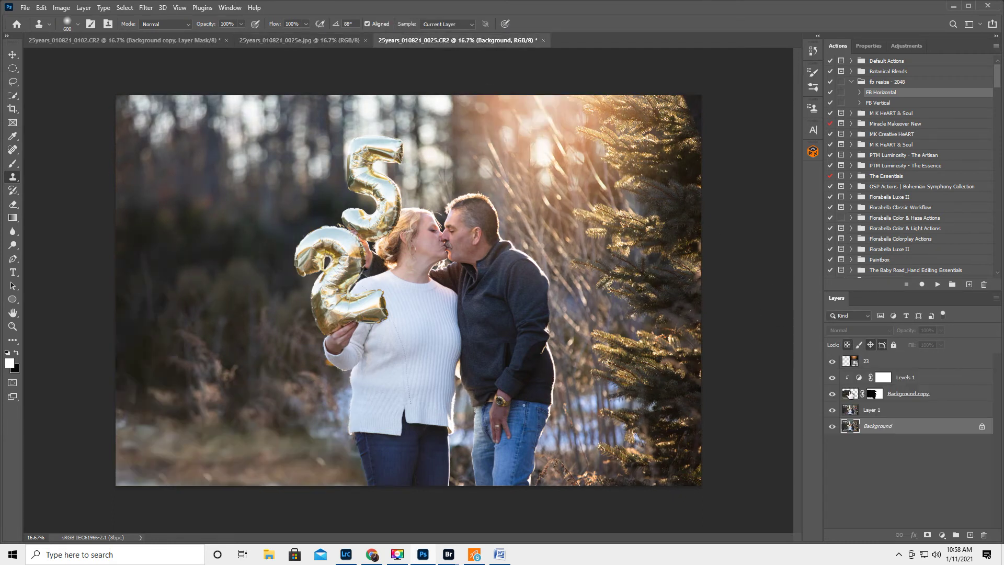
click(851, 394)
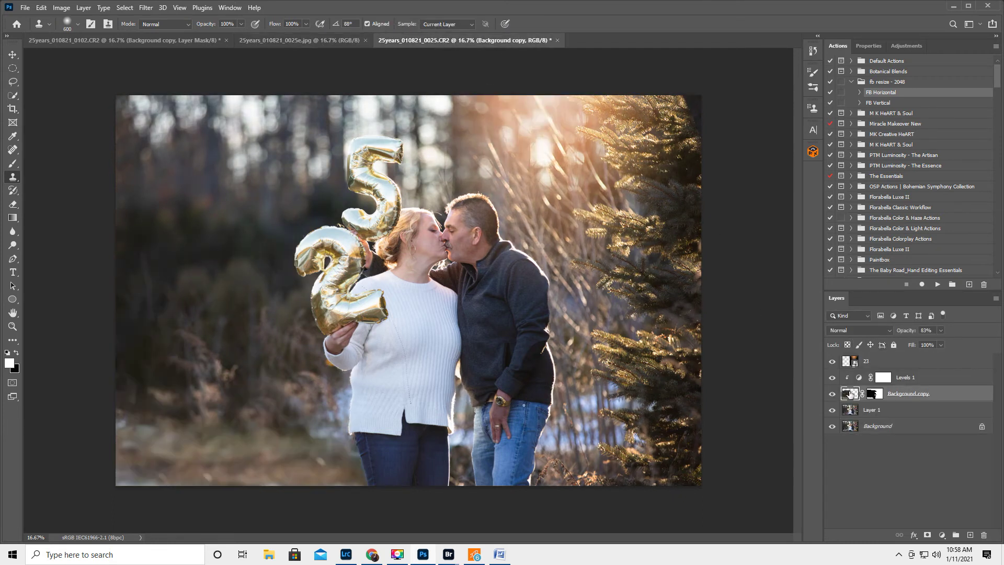
click(12, 55)
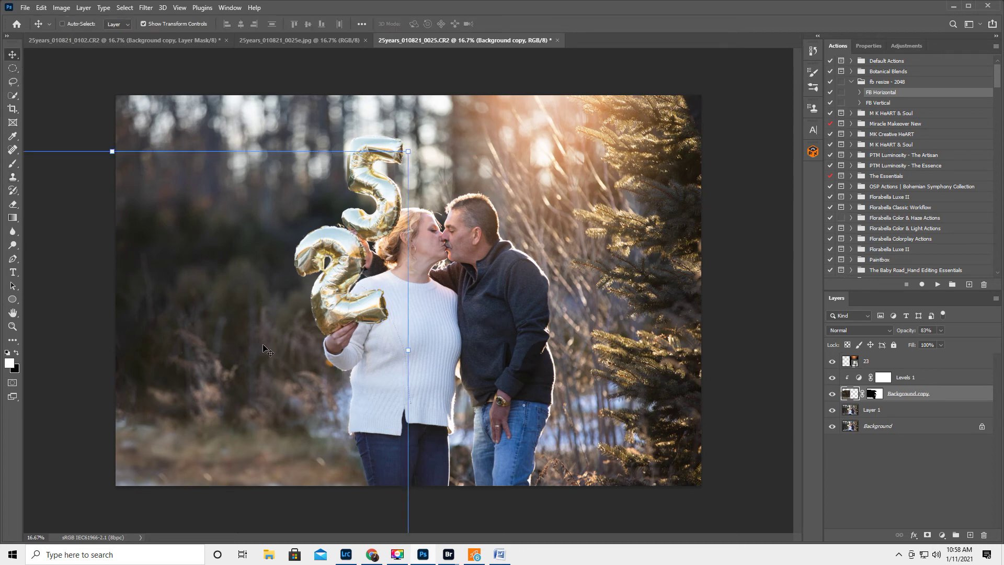
drag(264, 344, 279, 304)
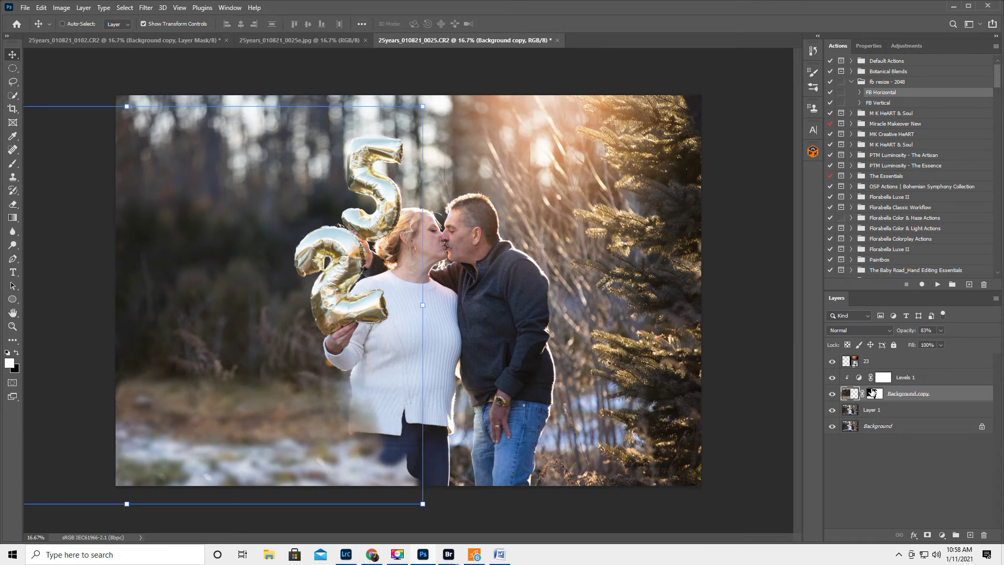
click(878, 393)
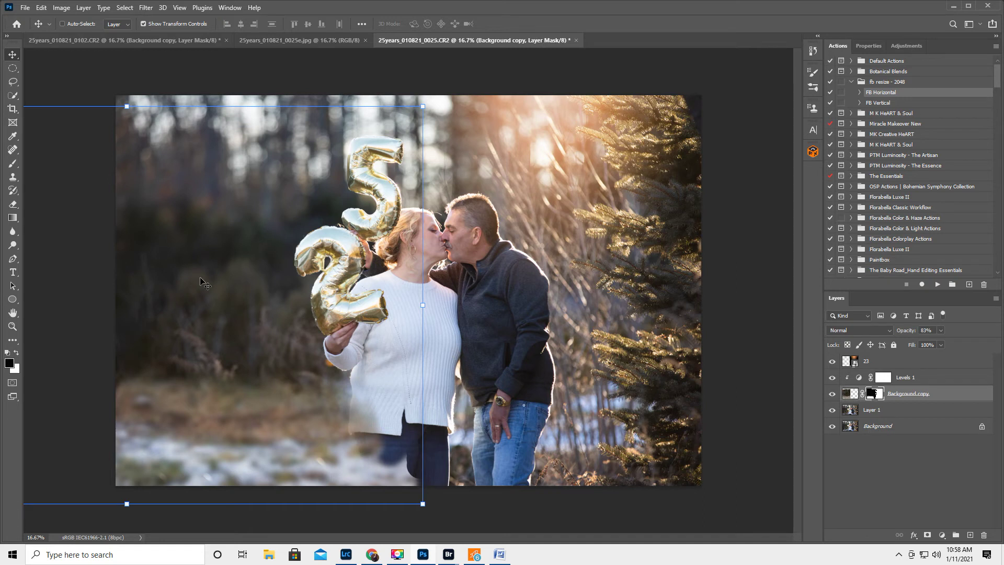
Paint black on the mask at 100% over the sweater and jeans, then at 39% along the grass
click(13, 164)
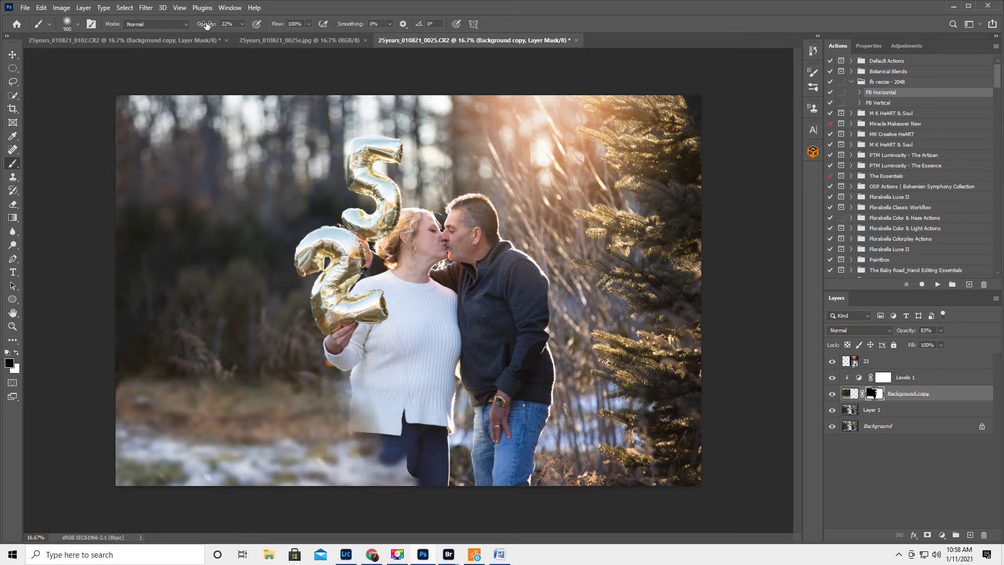
drag(207, 25, 364, 49)
mouse_move(414, 445)
mouse_down()
mouse_move(386, 392)
mouse_move(400, 485)
mouse_move(419, 488)
mouse_move(388, 459)
mouse_move(374, 460)
mouse_move(381, 464)
mouse_move(385, 430)
mouse_up()
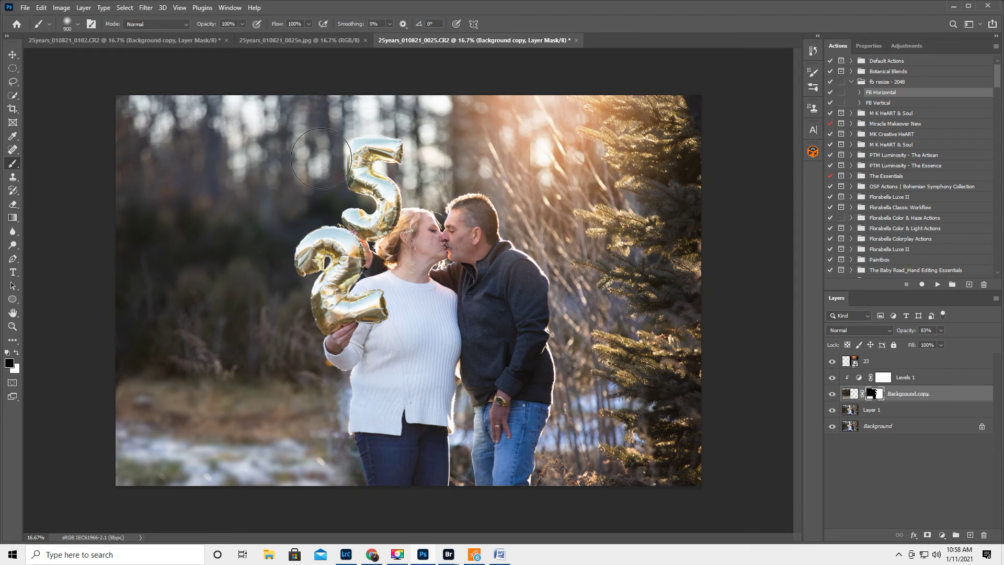
drag(199, 27, 173, 43)
mouse_move(324, 410)
mouse_down()
mouse_move(377, 413)
mouse_move(317, 382)
mouse_move(291, 392)
mouse_move(211, 380)
mouse_move(145, 386)
mouse_move(116, 380)
mouse_move(114, 370)
mouse_move(288, 416)
mouse_move(316, 411)
mouse_move(288, 395)
mouse_move(298, 397)
mouse_move(355, 432)
mouse_move(361, 459)
mouse_move(402, 483)
mouse_move(331, 476)
mouse_move(388, 488)
mouse_move(284, 419)
mouse_move(315, 416)
mouse_move(313, 434)
mouse_move(229, 428)
mouse_move(208, 406)
mouse_move(175, 413)
mouse_move(147, 395)
mouse_move(119, 395)
mouse_move(153, 445)
mouse_move(323, 514)
mouse_move(328, 489)
mouse_move(197, 524)
mouse_move(186, 506)
mouse_move(107, 490)
mouse_move(115, 486)
mouse_move(0, 495)
mouse_move(14, 459)
mouse_move(453, 498)
mouse_up()
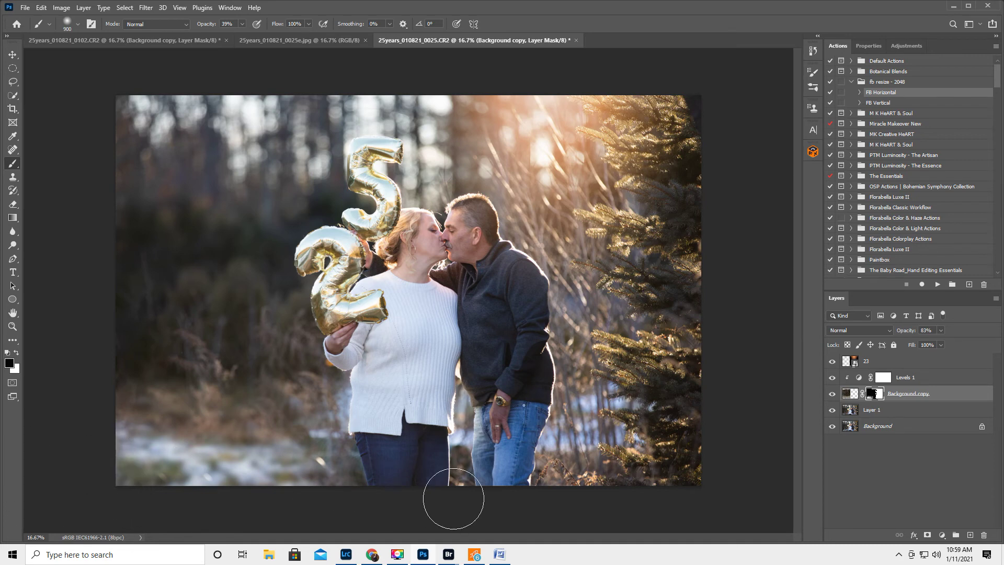
Swap to white, shrink the brush twice, and compare the result with the JPG version
key(x)
key(bracketleft)
key(bracketleft)
key(bracketleft)
key(bracketleft)
key(bracketleft)
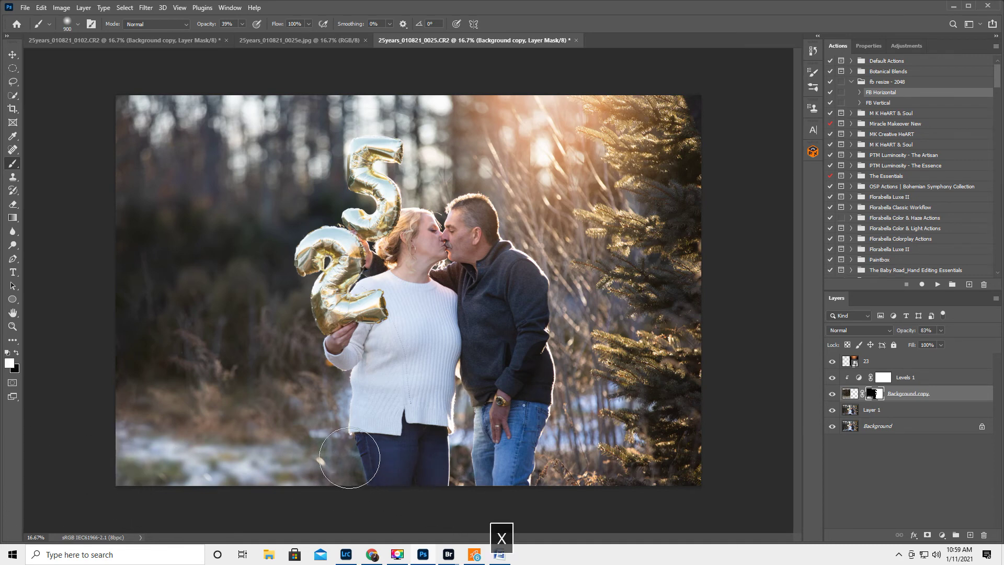
key(bracketleft)
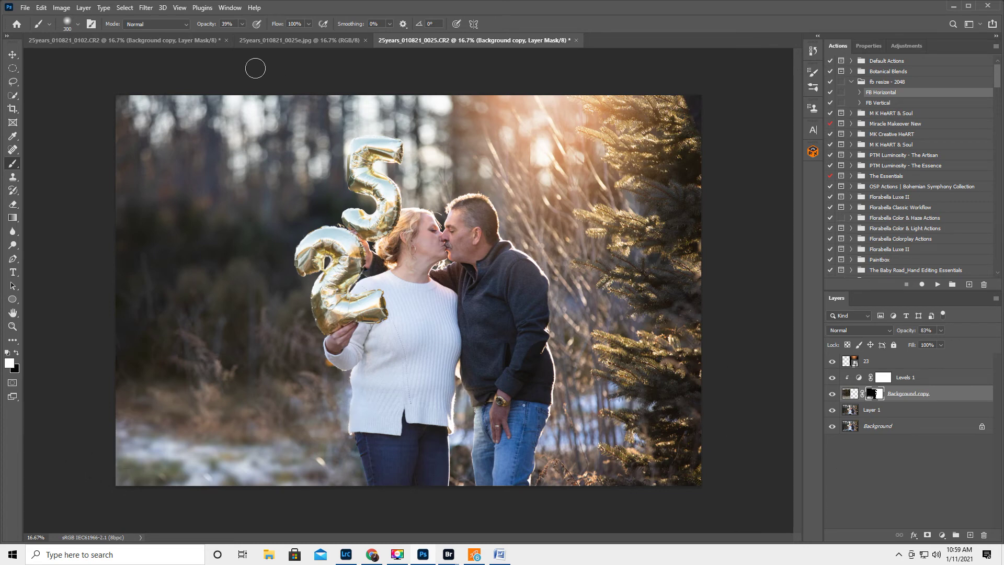
click(269, 40)
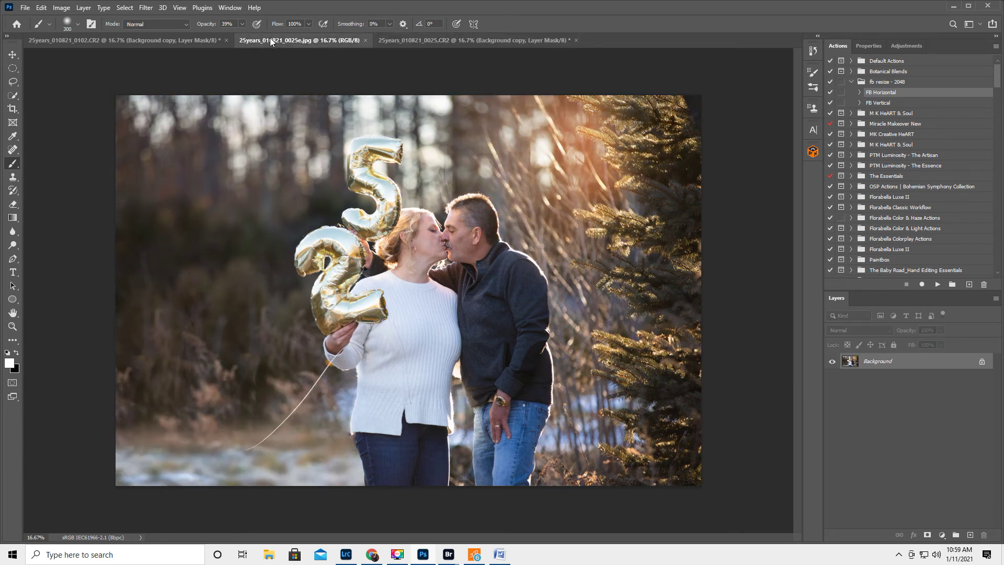
click(485, 39)
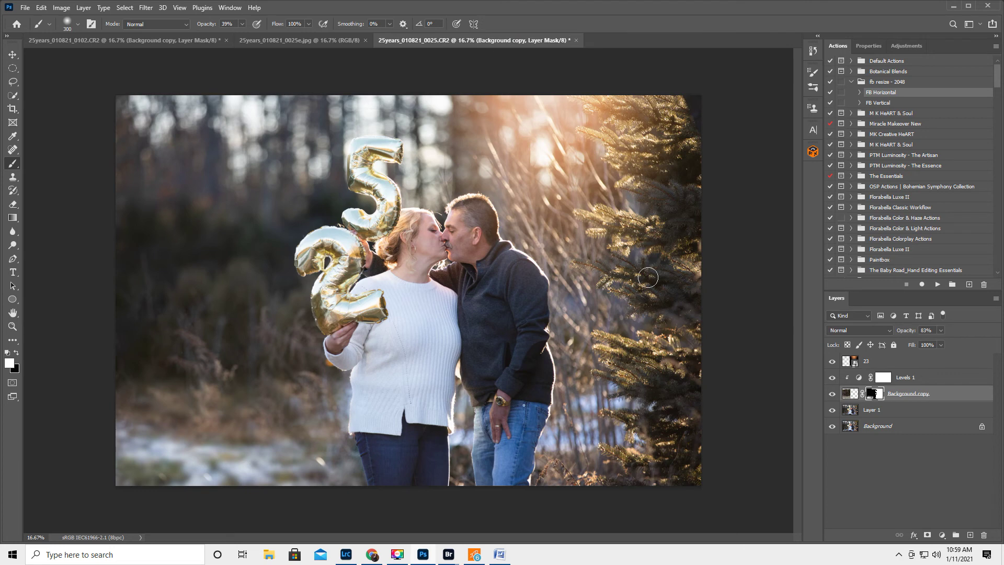
Select the Background layer and the PEEK THROUGH COLOR | Wheat action, then Flatten Image
click(909, 426)
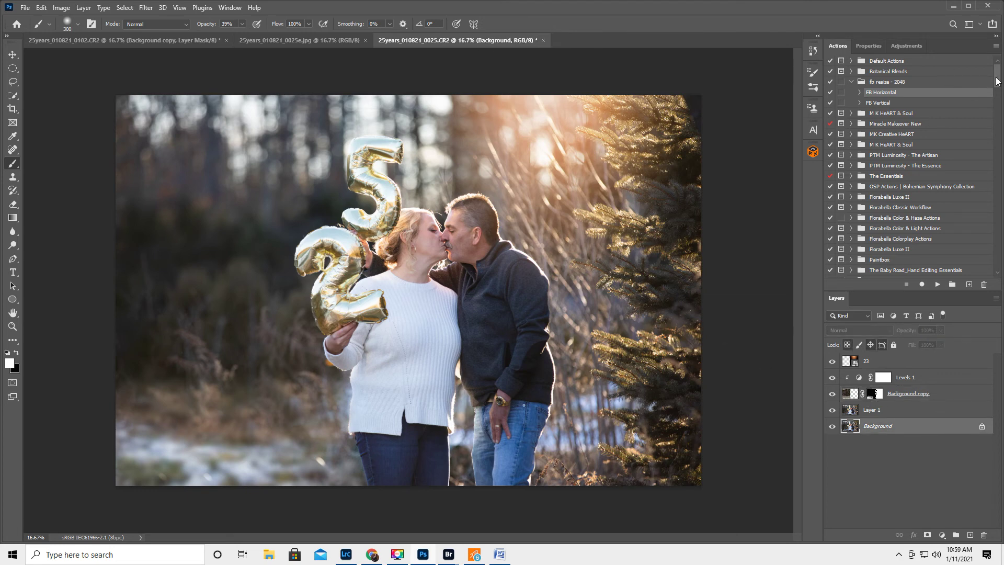
drag(998, 79, 998, 256)
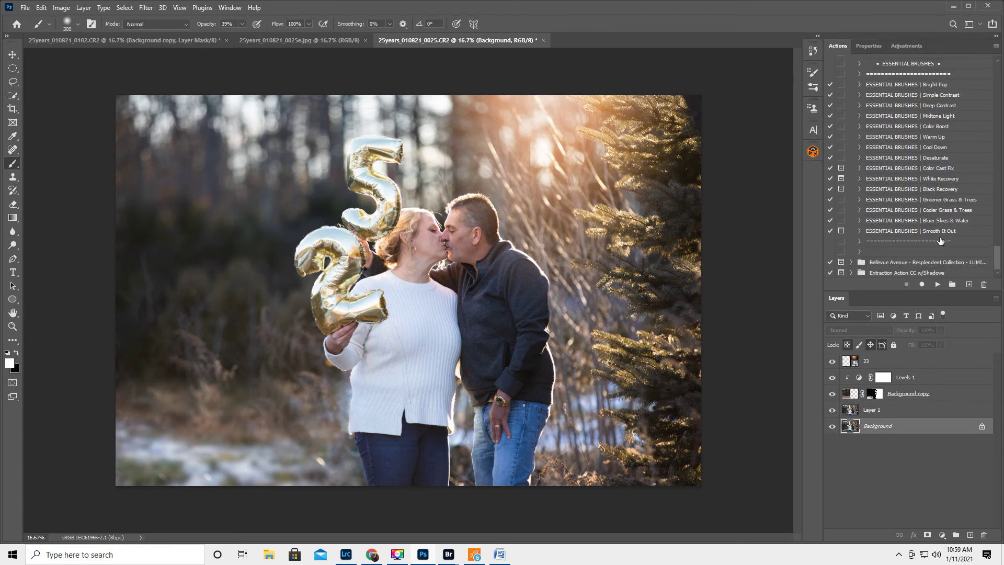
scroll(923, 208, up, 7)
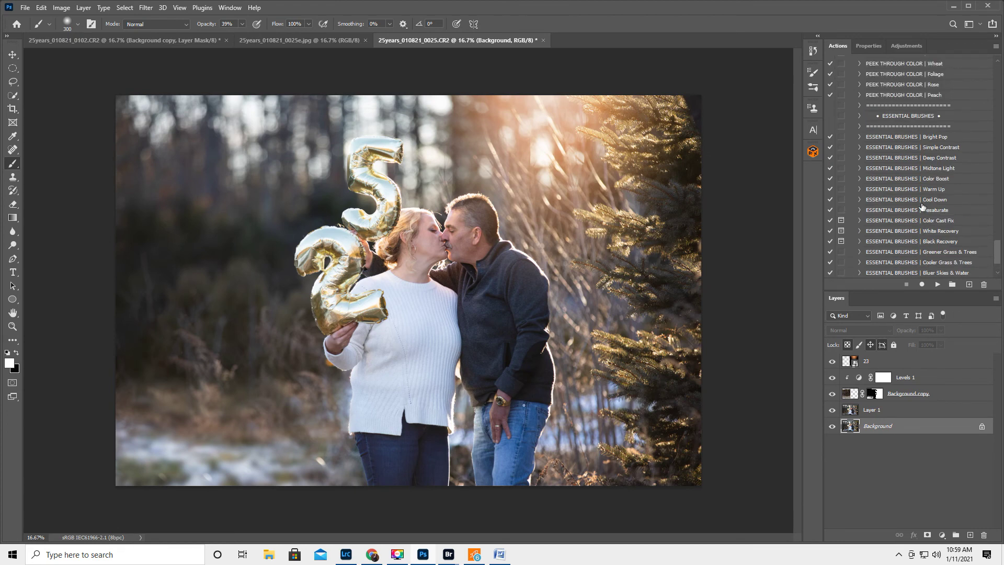
scroll(922, 207, up, 5)
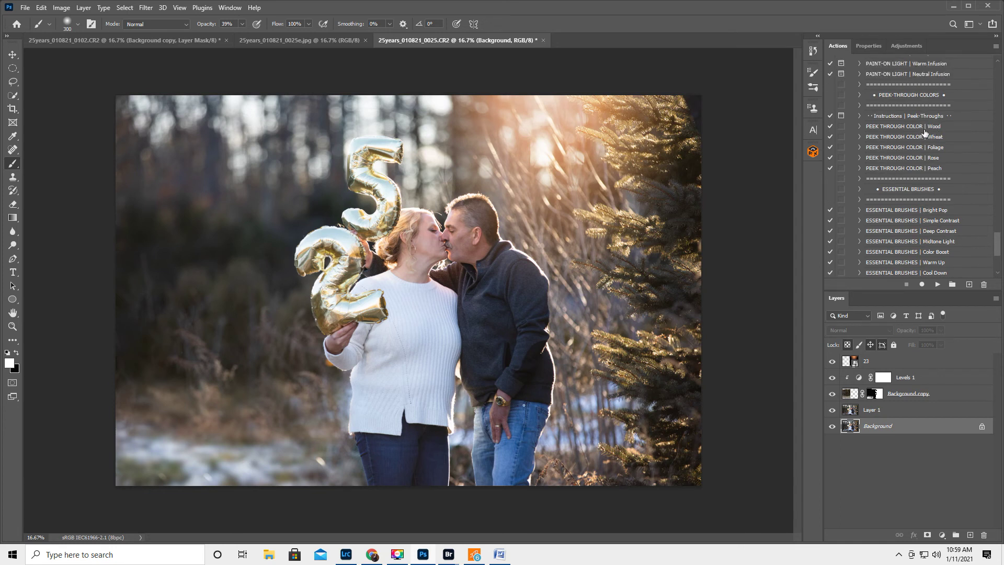
click(917, 137)
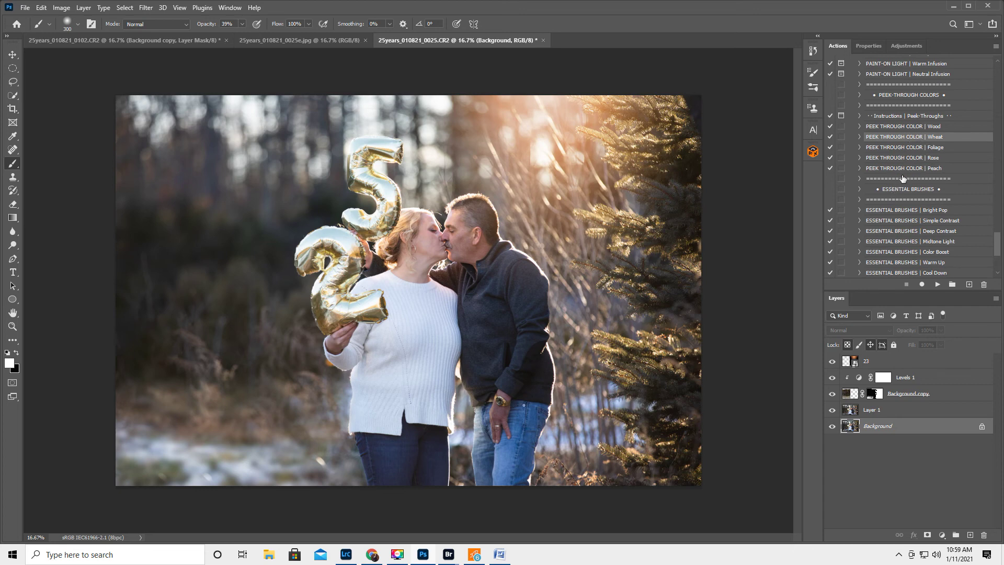
click(996, 299)
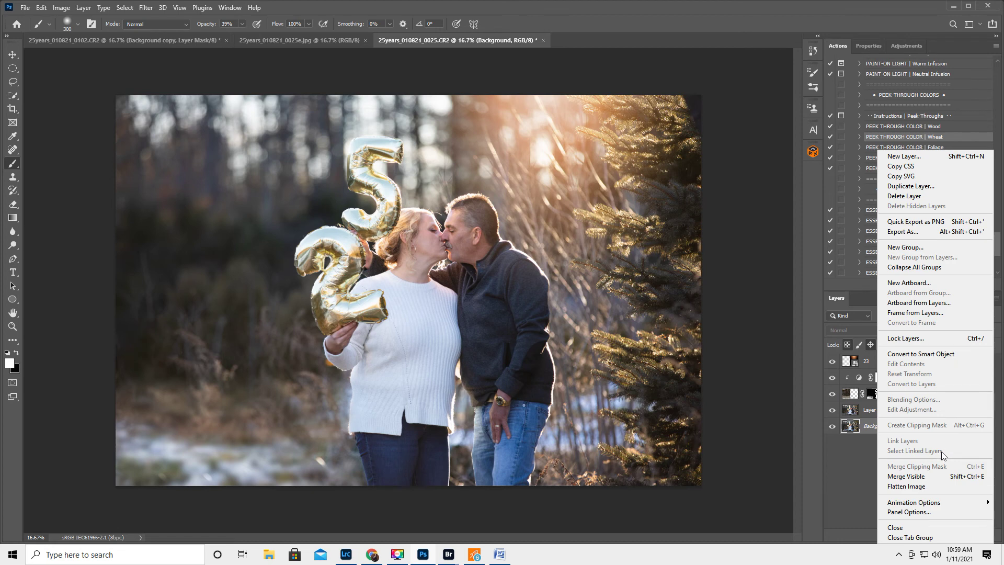
click(924, 485)
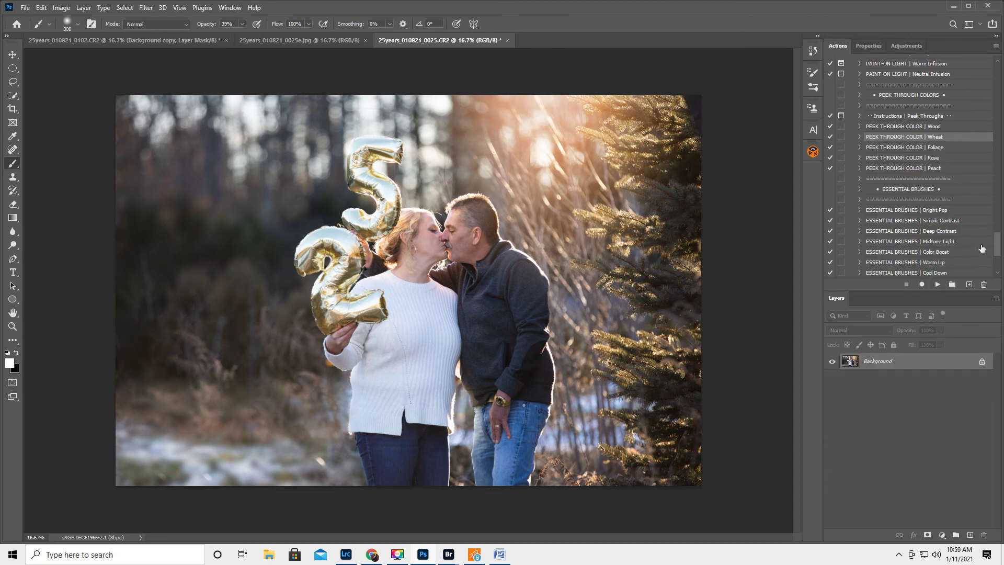
mouse_move(999, 248)
mouse_down()
mouse_move(970, 166)
mouse_move(975, 239)
mouse_up()
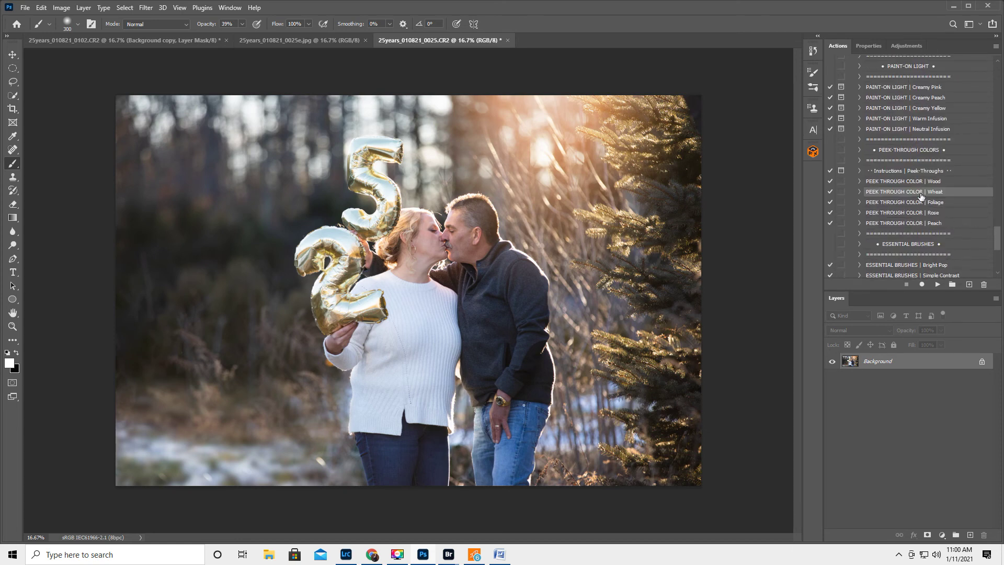
Run the Wheat action, then narrow the overlay to about 39% width, tilt it 13°, and shift it right
click(939, 287)
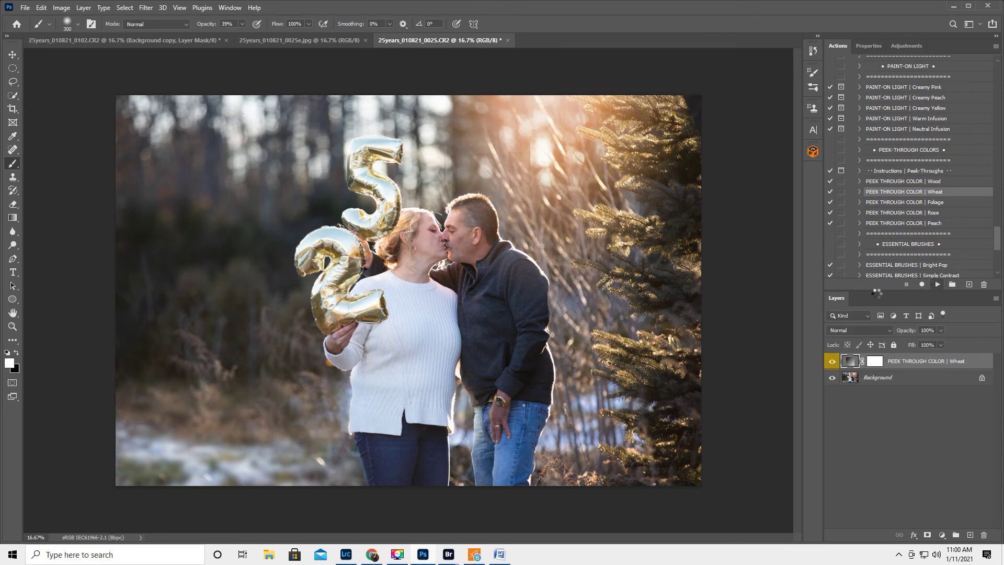
click(12, 55)
drag(303, 336, 238, 338)
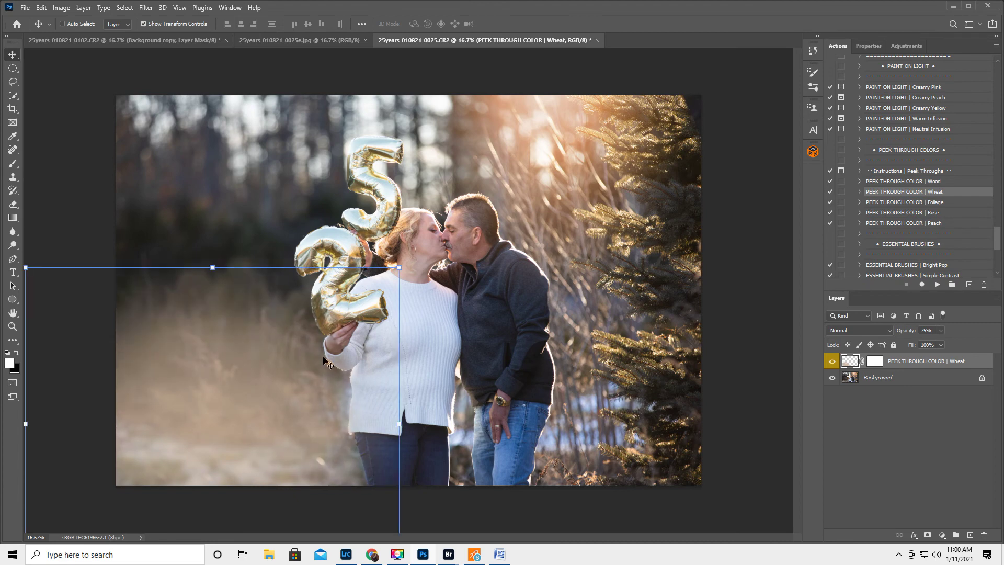
drag(400, 425, 209, 411)
drag(276, 420, 185, 466)
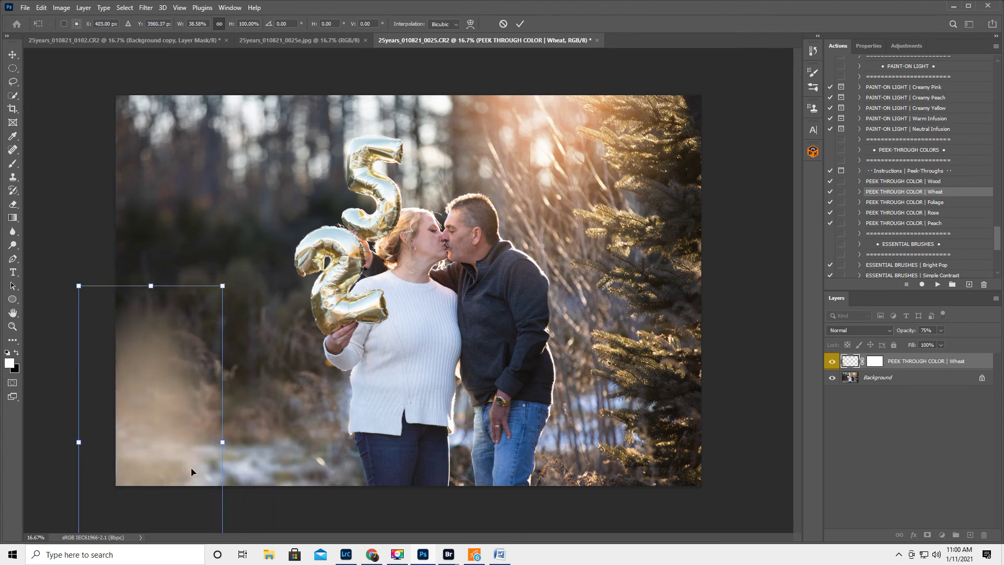
drag(234, 282, 210, 234)
mouse_move(176, 388)
mouse_down()
mouse_move(189, 376)
mouse_move(184, 389)
mouse_up()
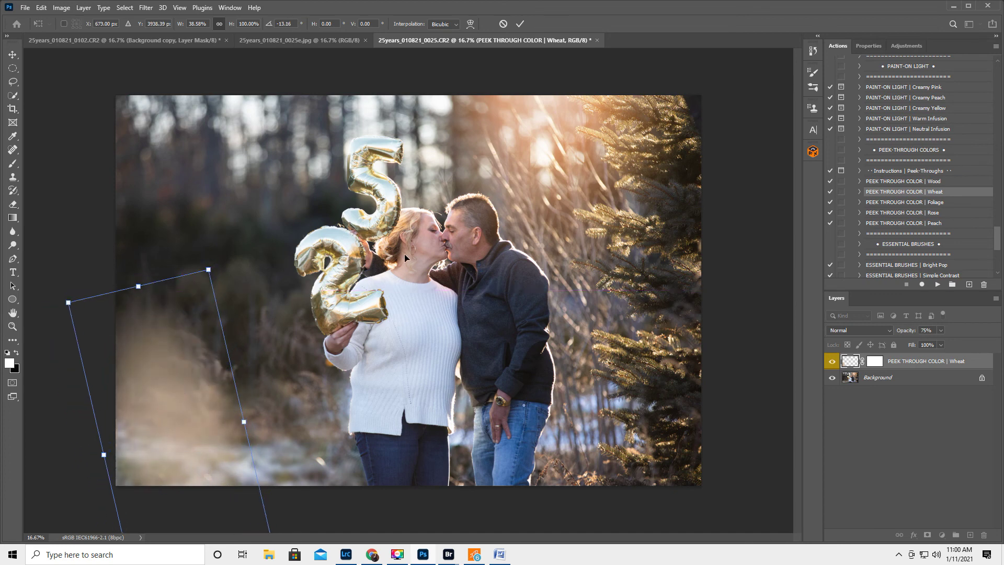
click(522, 25)
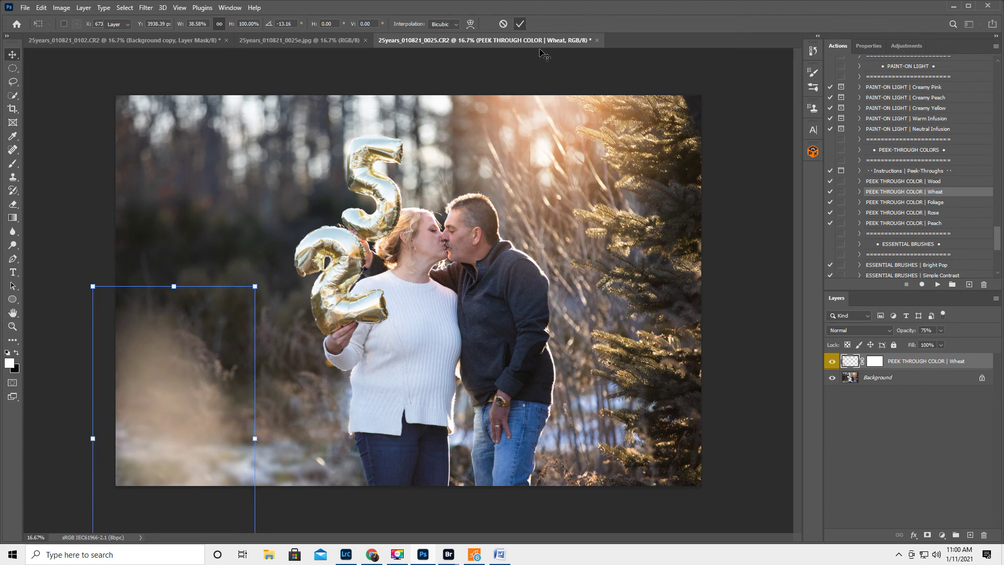
Fade the wheat overlay to 52% opacity and select the Background layer
drag(911, 331, 900, 338)
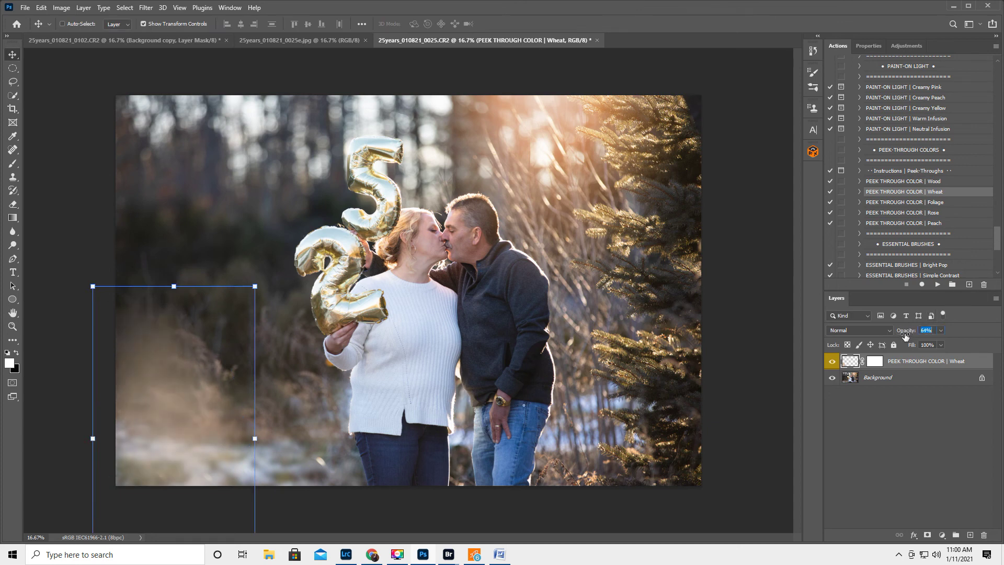
drag(900, 336, 898, 336)
key(ctrl)
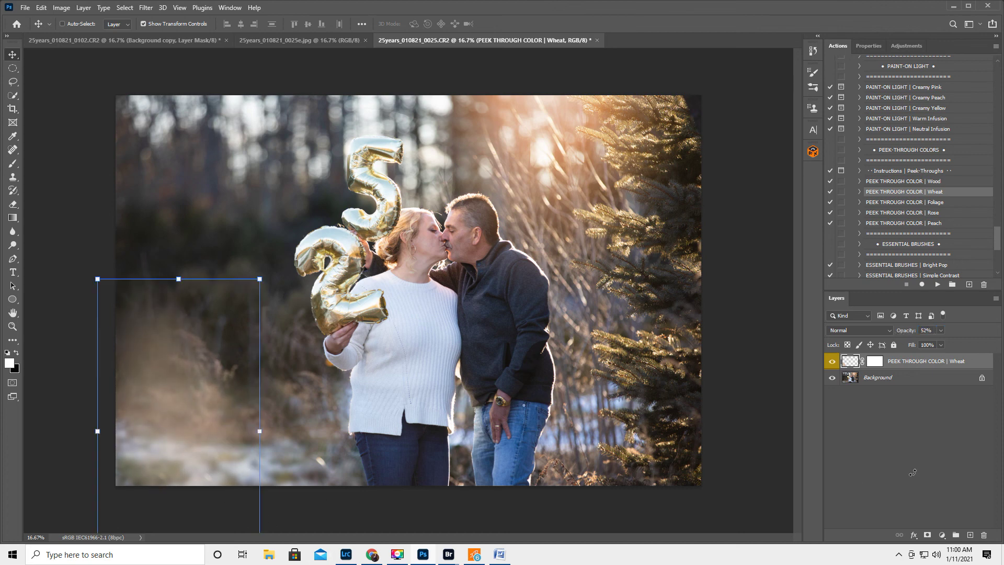
click(913, 379)
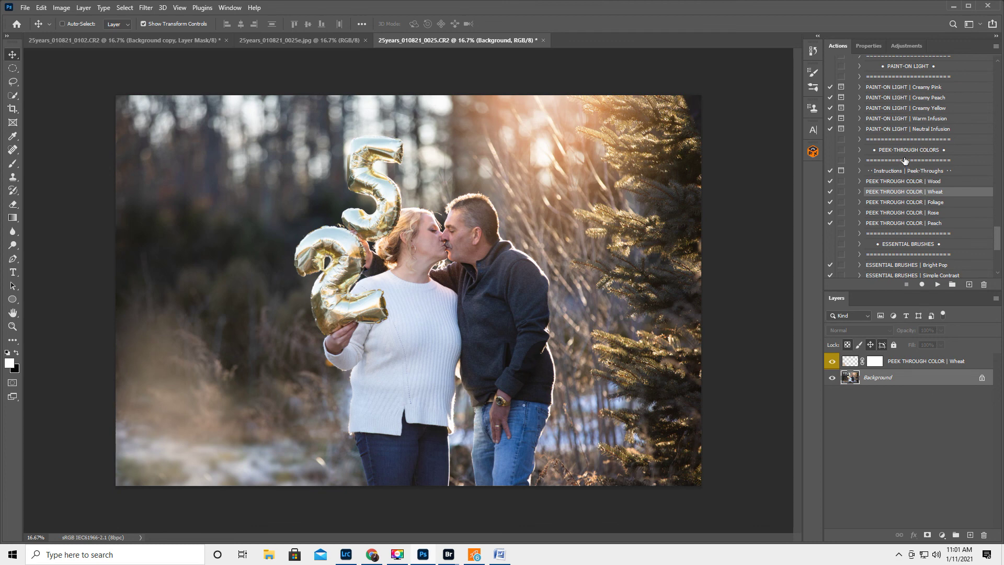
scroll(905, 160, up, 1)
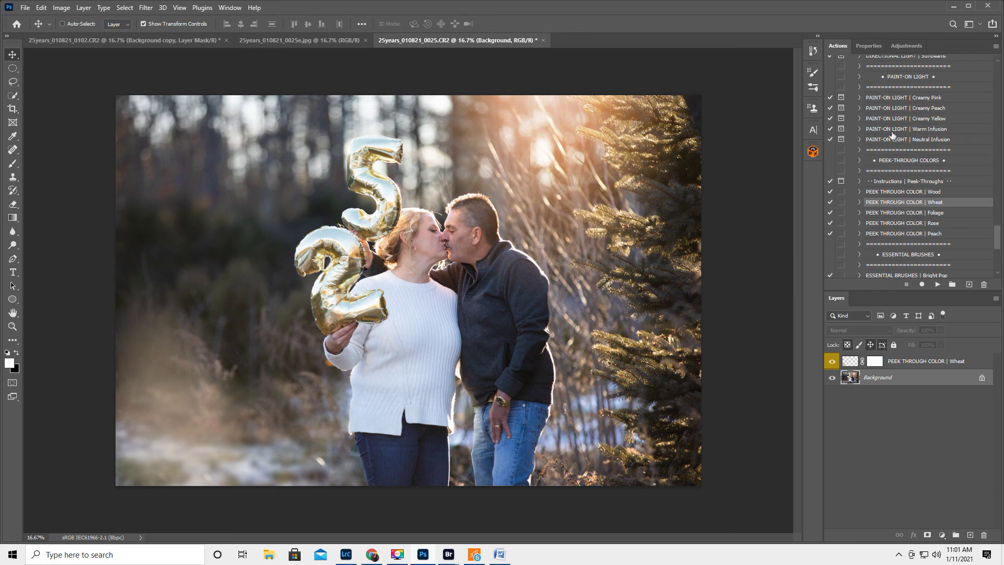
Run PAINT-ON LIGHT | Creamy Yellow and paint it over the upper-left trees with a 1900 px brush
click(921, 130)
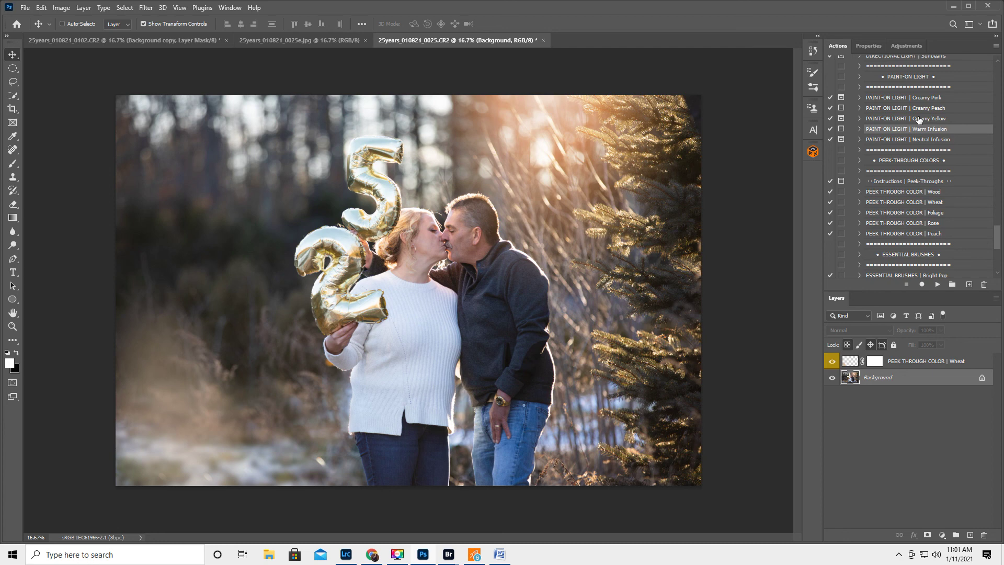
click(919, 119)
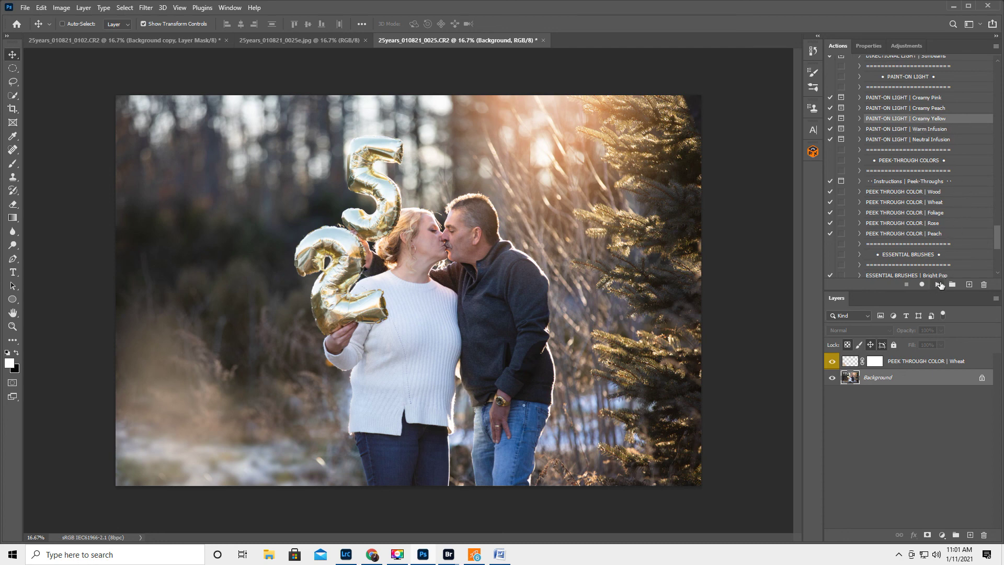
click(940, 284)
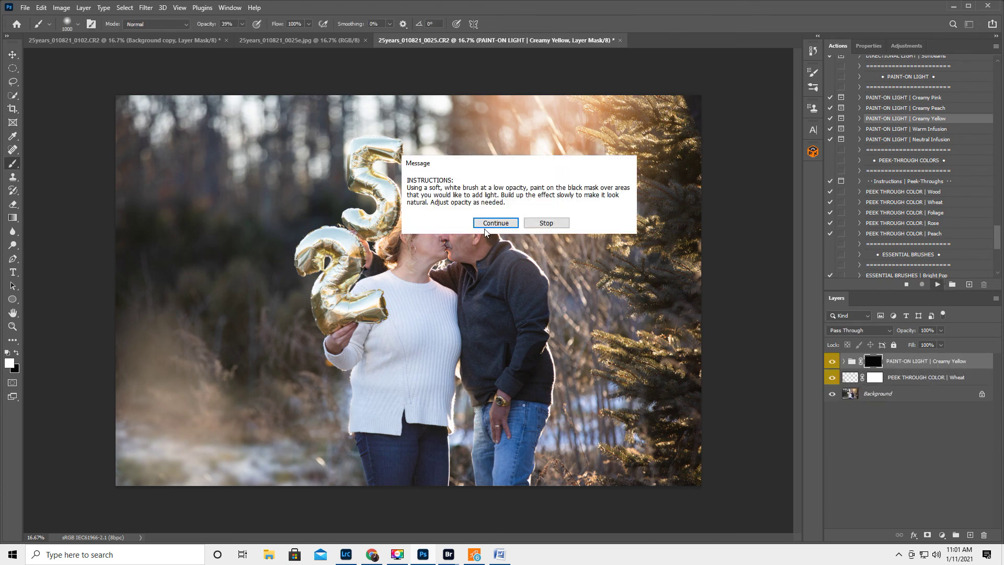
click(491, 224)
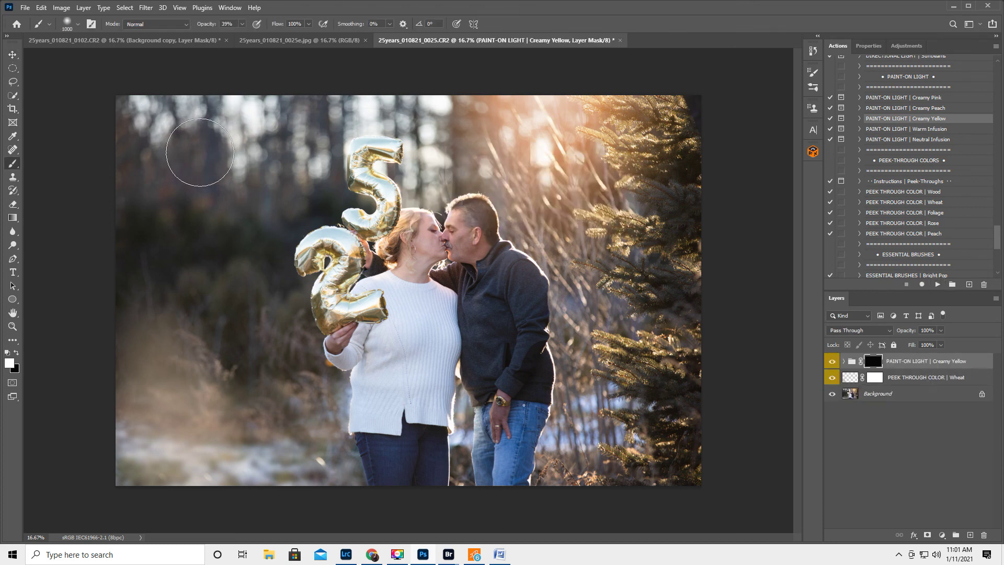
key(bracketright)
key(bracketright)
key(bracketright)
key(bracketright)
key(bracketright)
key(bracketright)
key(bracketright)
key(bracketright)
key(bracketright)
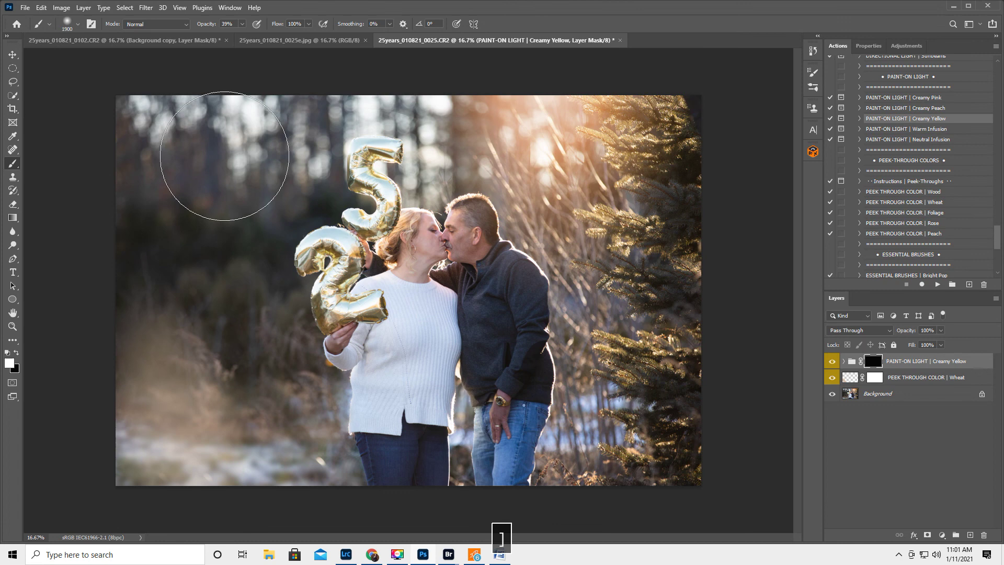
mouse_move(225, 155)
mouse_down()
mouse_move(213, 172)
mouse_move(170, 179)
mouse_move(188, 246)
mouse_move(169, 246)
mouse_move(164, 225)
mouse_move(296, 112)
mouse_move(295, 136)
mouse_move(179, 92)
mouse_move(170, 121)
mouse_move(193, 165)
mouse_up()
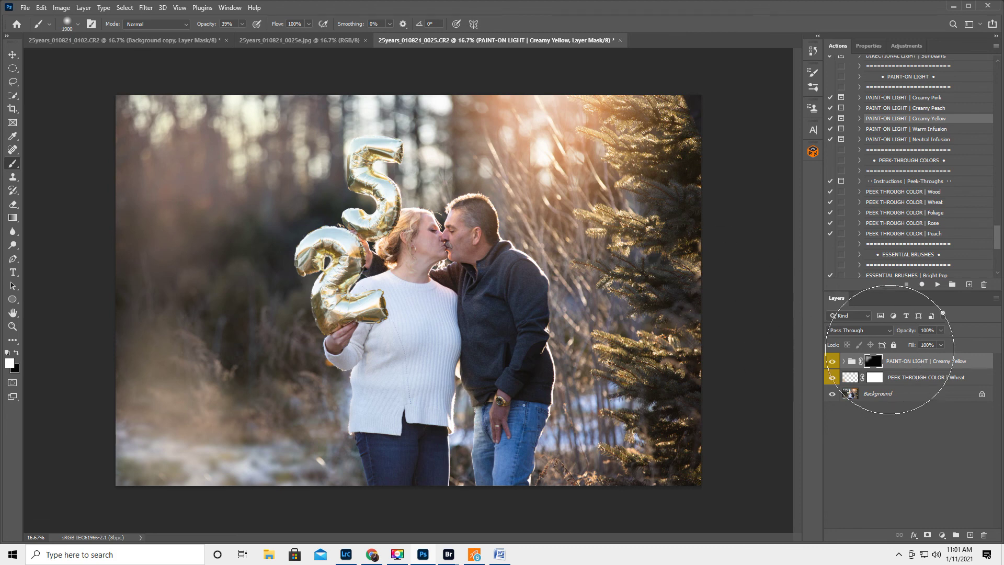
Fade the light group to 20% opacity, toggle it to compare, then view 25years_010821_0025e.jpg
drag(908, 333, 865, 341)
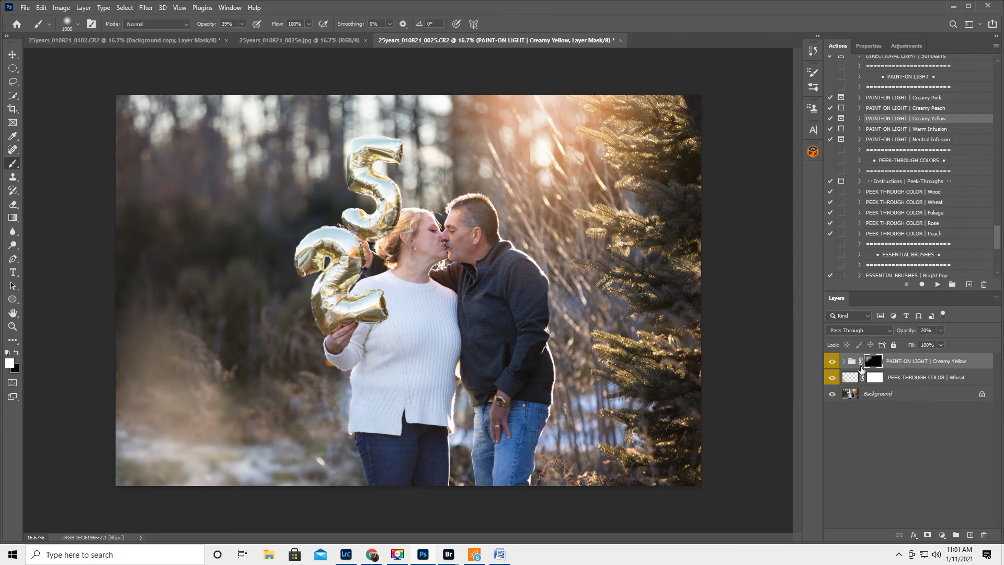
click(832, 362)
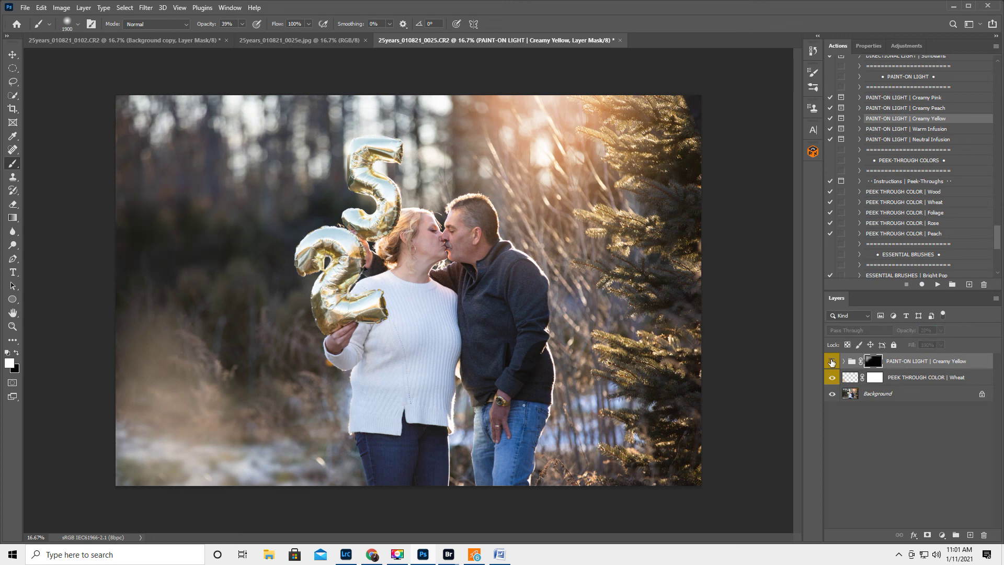
click(831, 362)
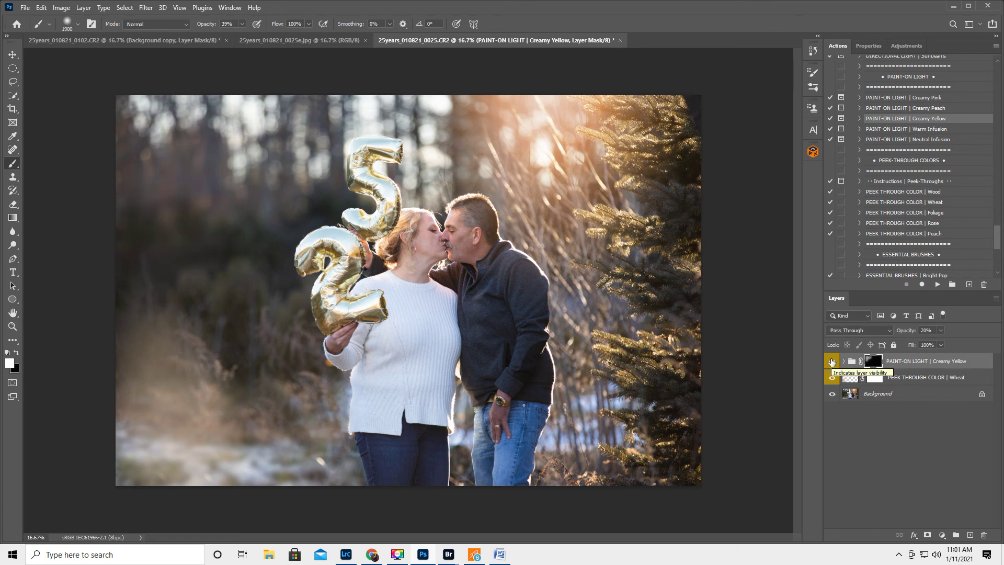
click(291, 39)
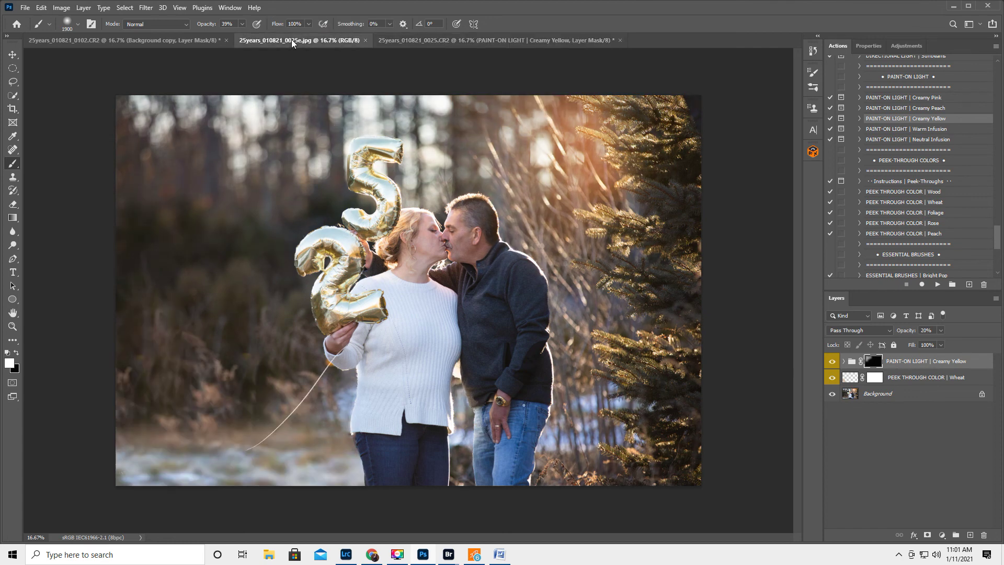
click(492, 42)
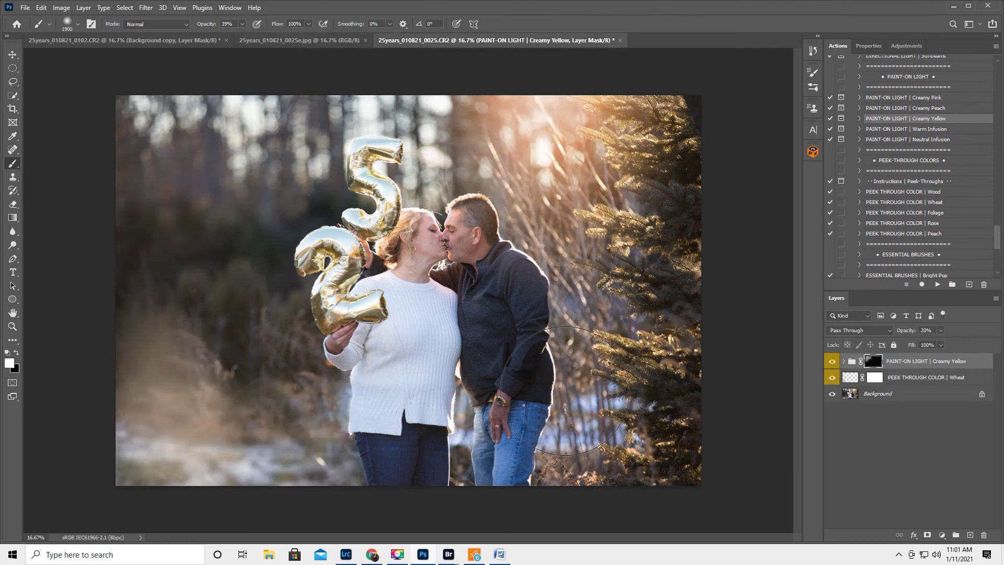